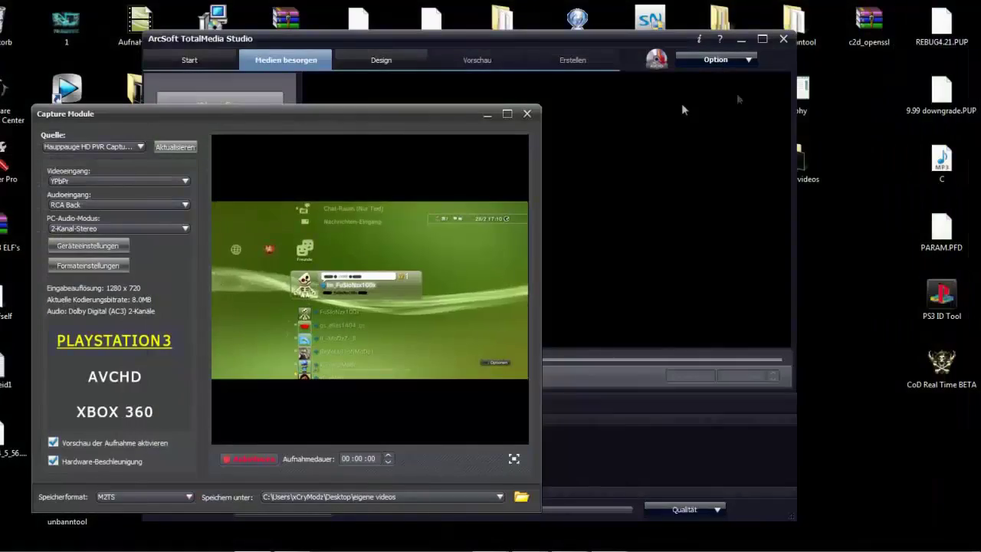
Move the Capture Module window aside and connect to the debugging station 192.168.2.101 in ProDG Target Manager.
{"action": "left_click_drag", "start_coordinate": [486, 119], "coordinate": [463, 93]}
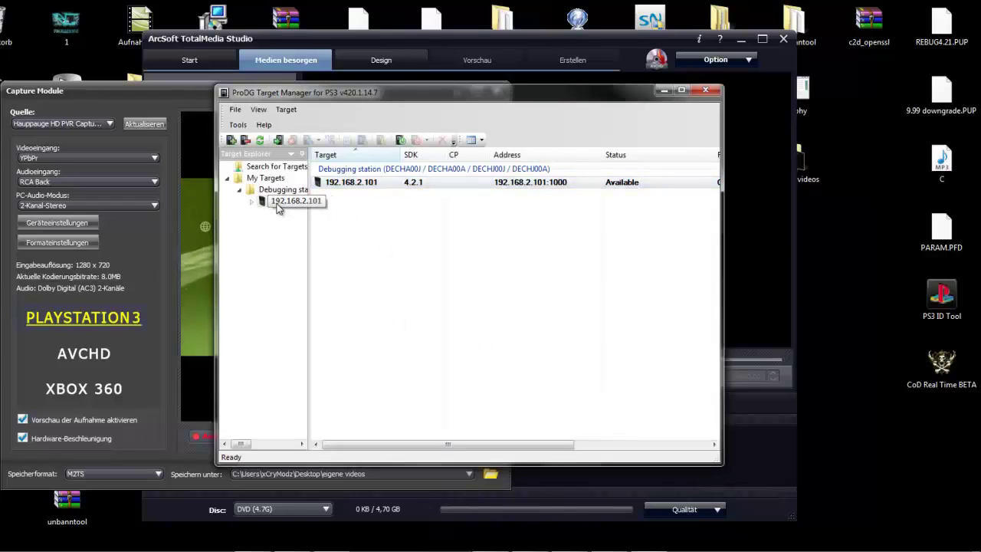
{"action": "right_click", "coordinate": [282, 202]}
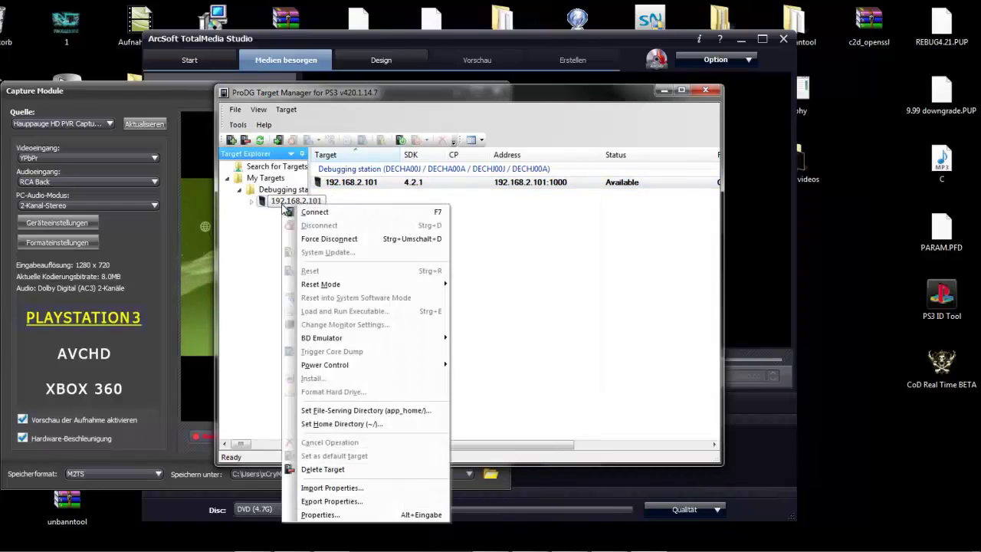
{"action": "left_click", "coordinate": [321, 212]}
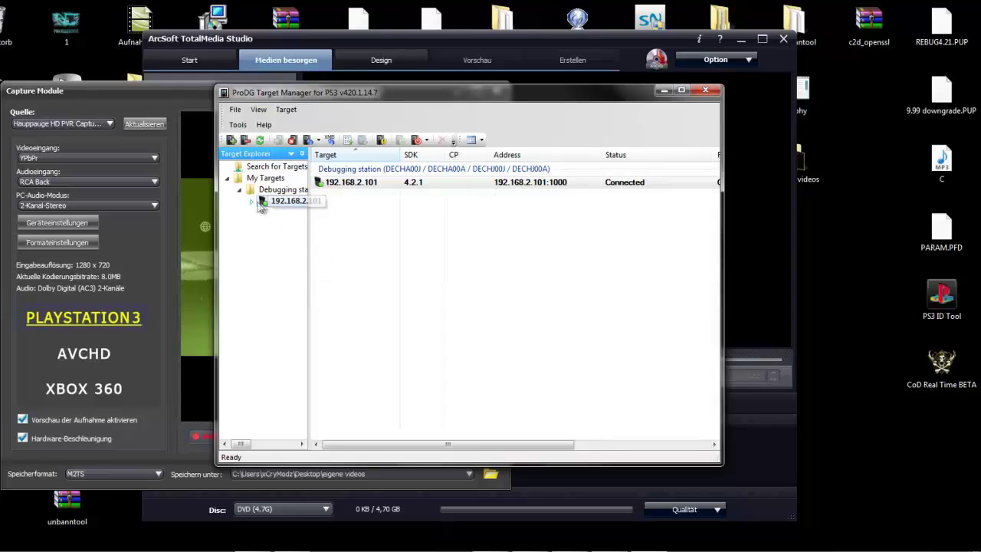
Move the Target Manager window clear of the console preview and bring the Capture Module to the front.
{"action": "left_click_drag", "start_coordinate": [351, 97], "coordinate": [520, 98]}
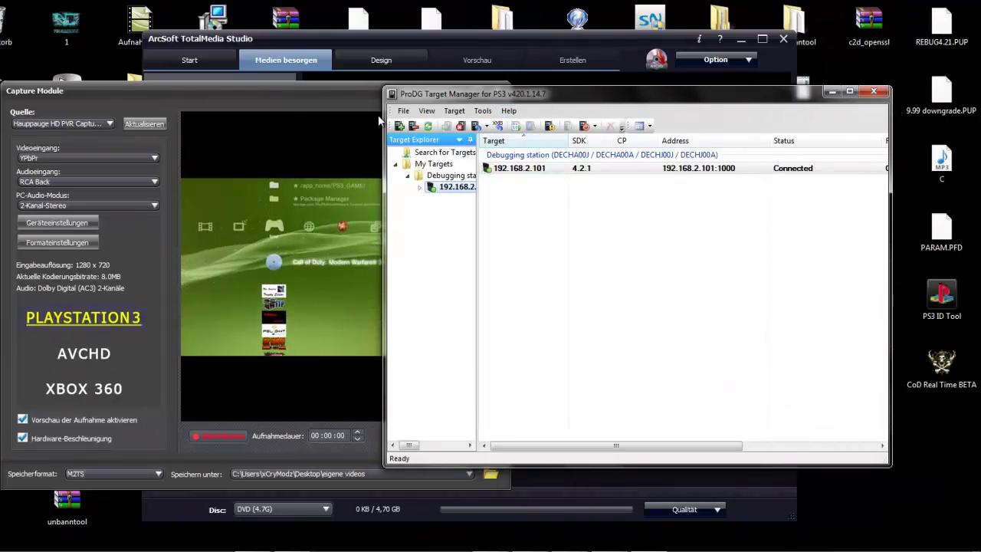
{"action": "left_click_drag", "start_coordinate": [495, 98], "coordinate": [328, 94]}
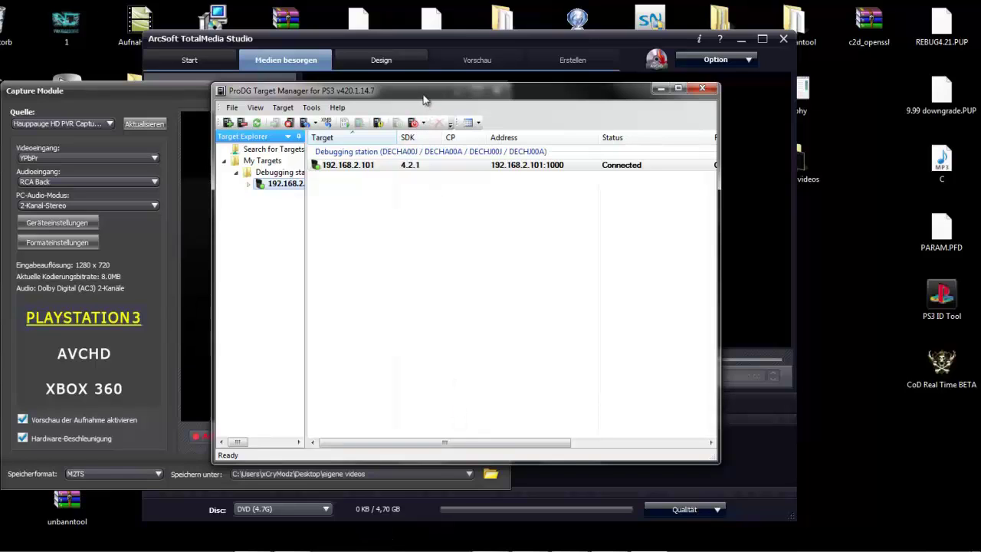
{"action": "left_click_drag", "start_coordinate": [424, 99], "coordinate": [758, 111]}
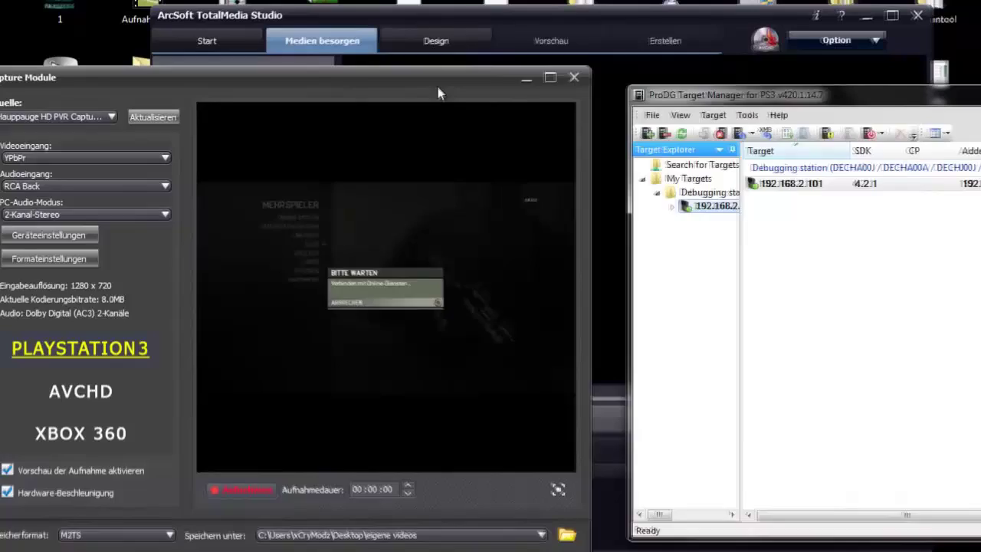
{"action": "left_click", "coordinate": [438, 92]}
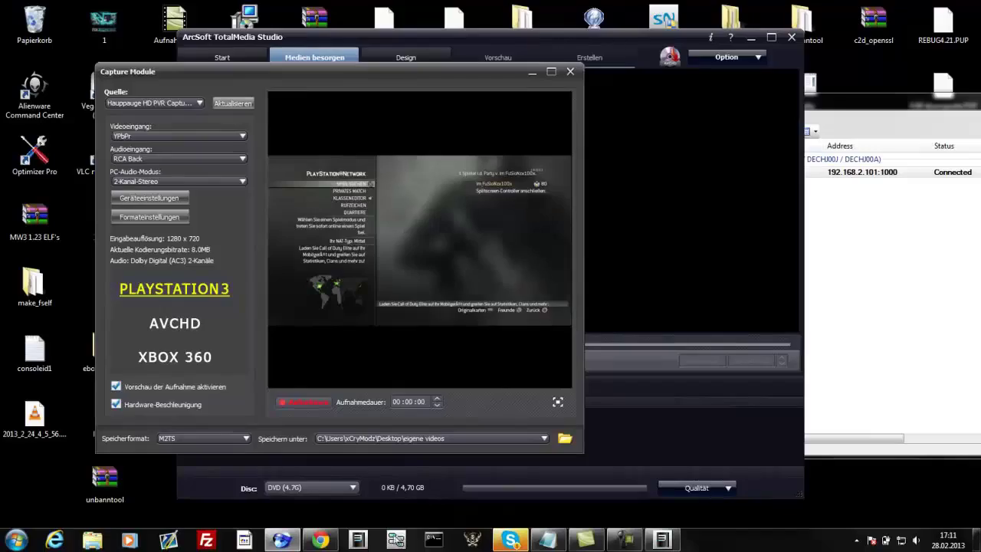
Switch to ProDG Debugger, show the Processes view and attach the EBOOT.BIN process.
{"action": "left_click", "coordinate": [395, 540]}
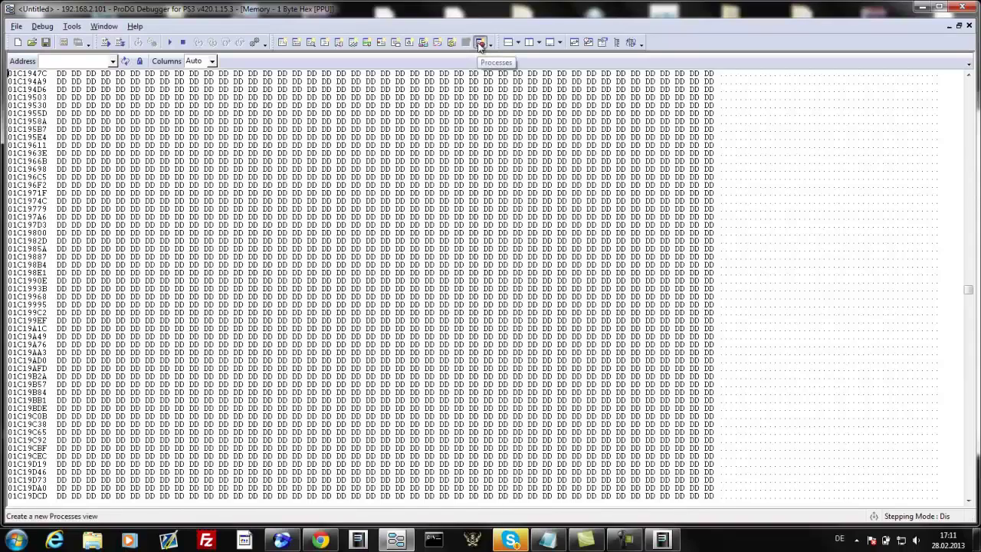
{"action": "left_click", "coordinate": [480, 43]}
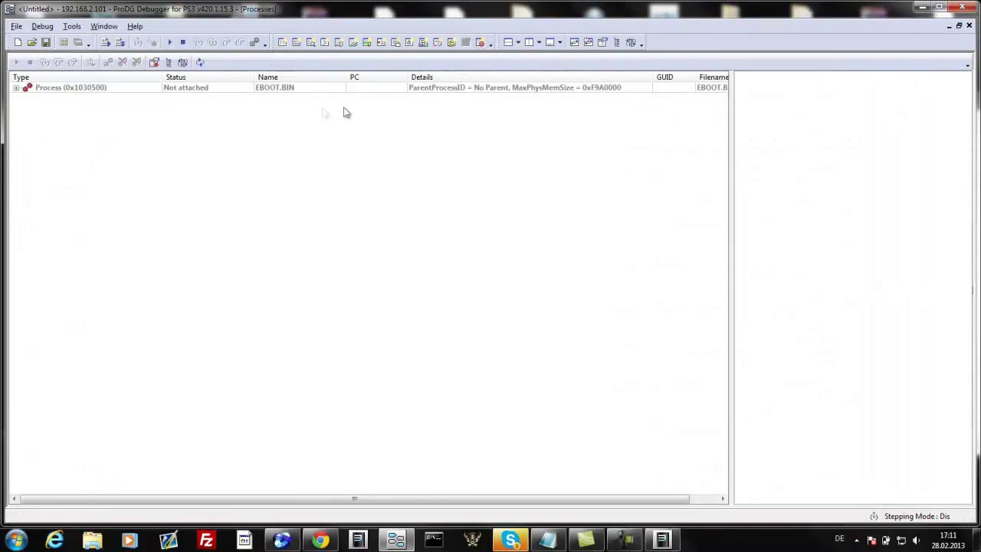
{"action": "right_click", "coordinate": [63, 88]}
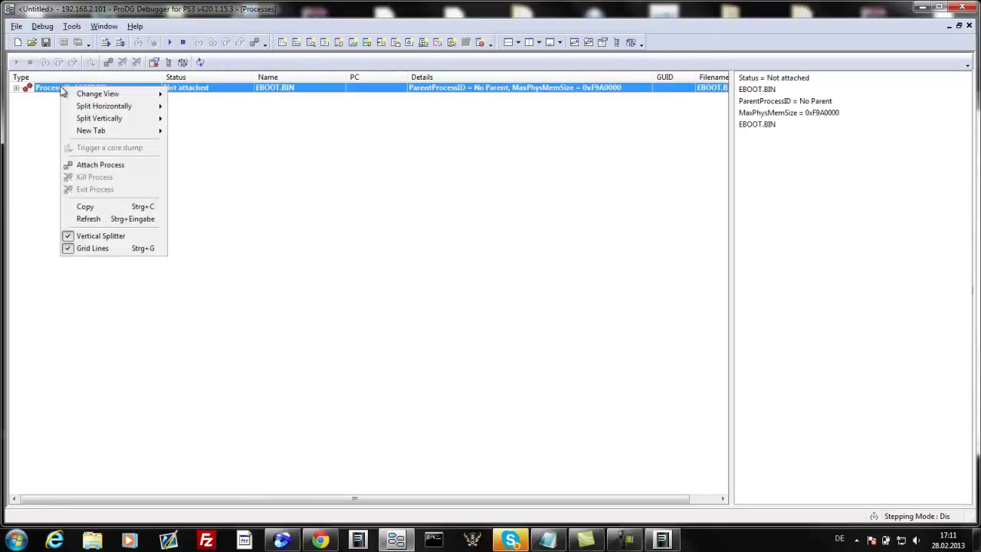
{"action": "left_click", "coordinate": [86, 167]}
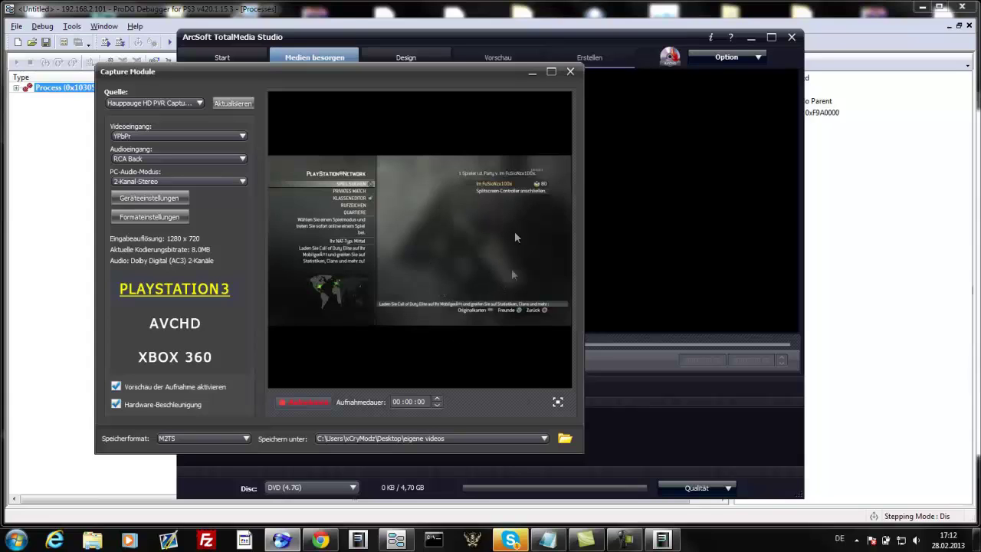
Switch to Target Manager and continue the game process from the target's Kernel Explorer.
{"action": "left_click", "coordinate": [663, 539]}
{"action": "left_click", "coordinate": [706, 176]}
{"action": "double_click", "coordinate": [630, 190]}
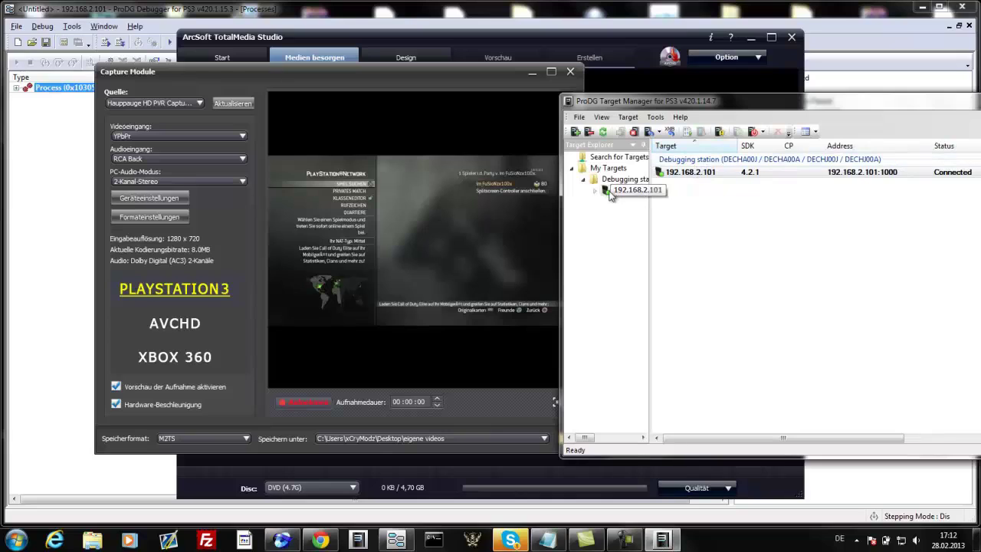
{"action": "left_click", "coordinate": [628, 246]}
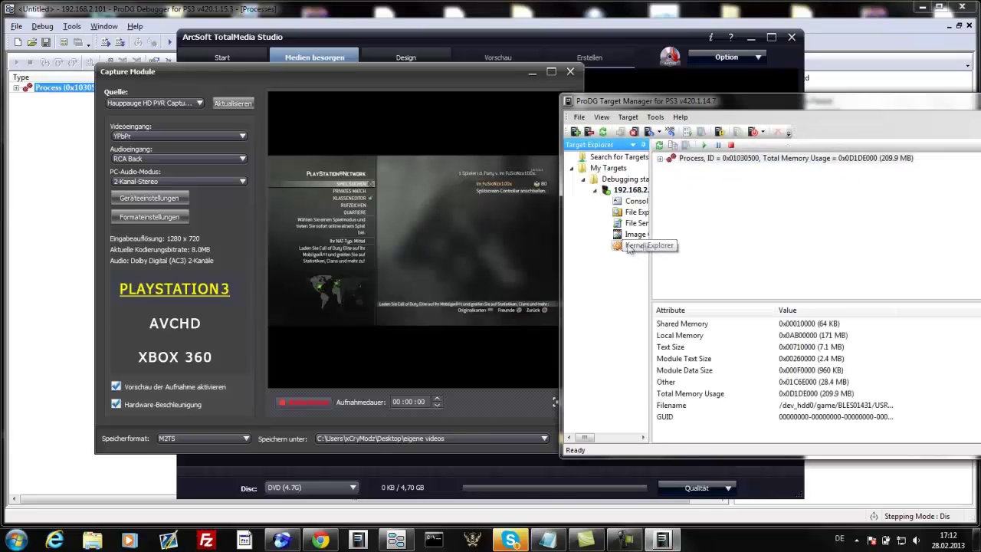
{"action": "left_click", "coordinate": [705, 147]}
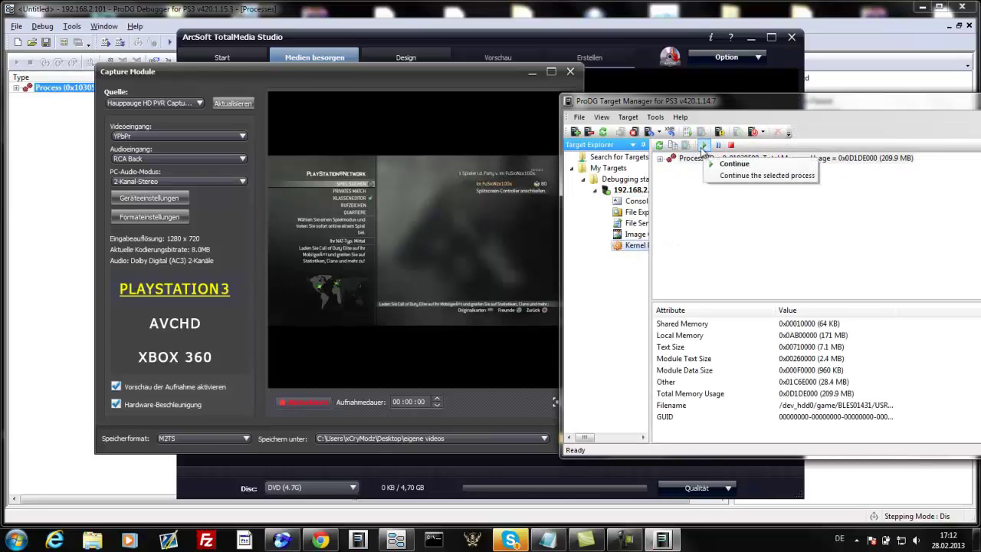
{"action": "left_click", "coordinate": [702, 153]}
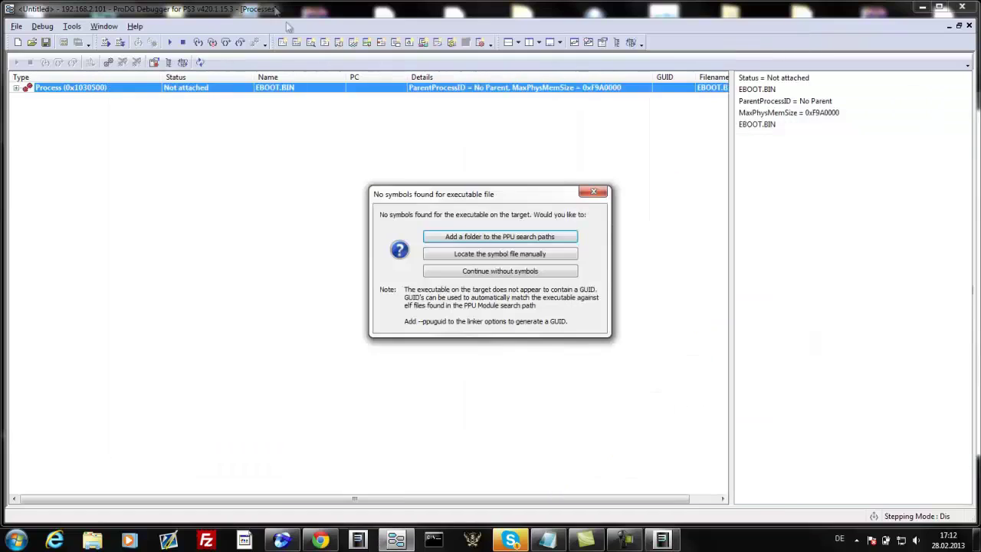
Continue in ProDG Debugger without symbols for the executable and create a new Memory view.
{"action": "left_click", "coordinate": [481, 271]}
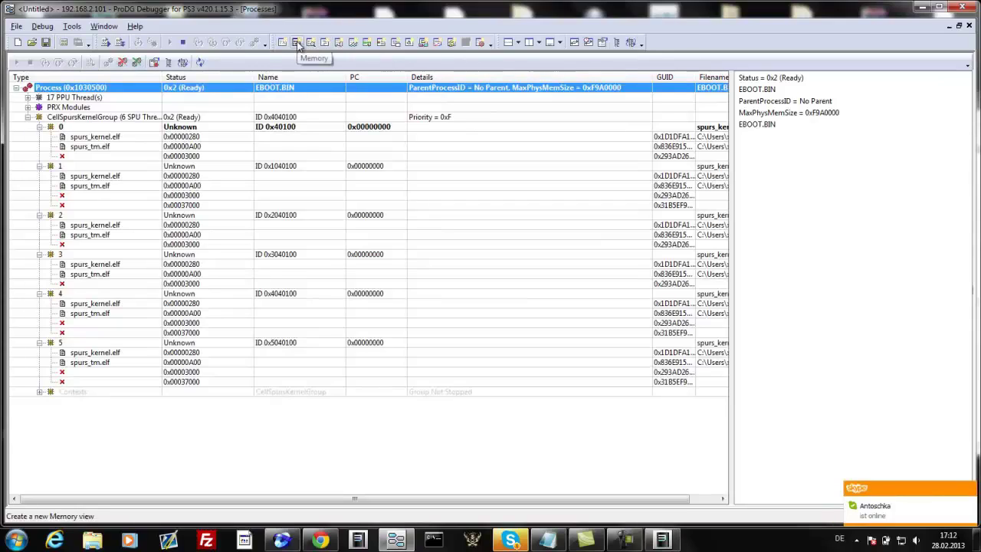
{"action": "left_click", "coordinate": [296, 43]}
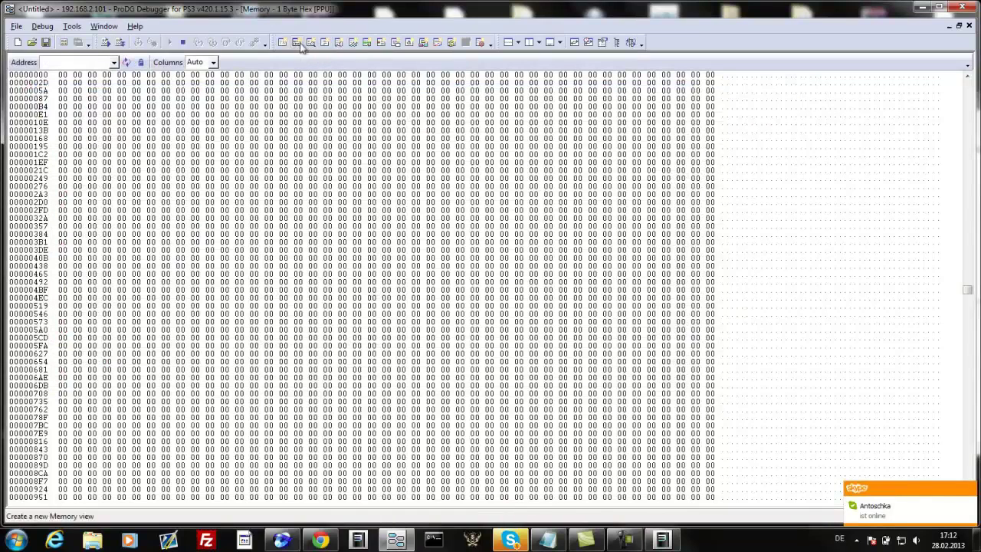
{"action": "left_click", "coordinate": [547, 540]}
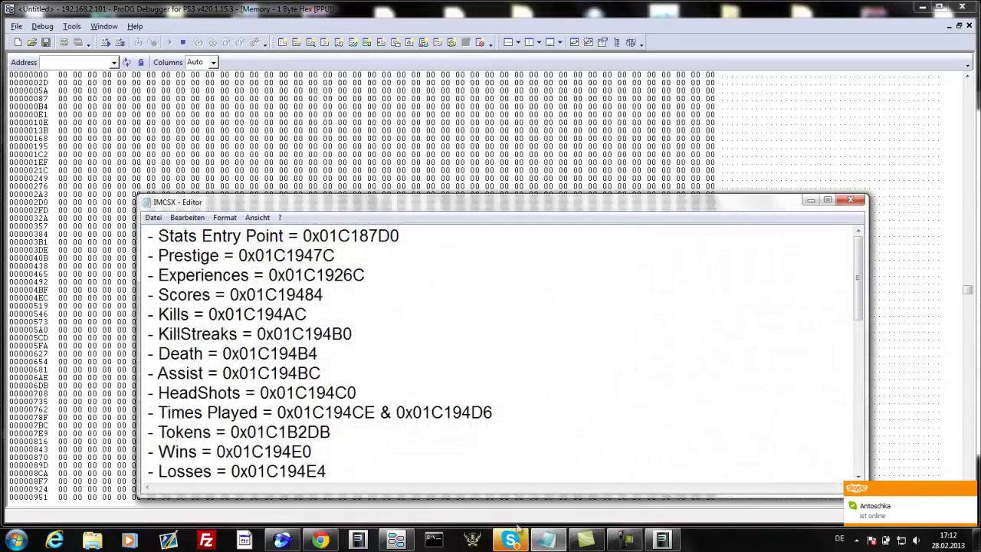
{"action": "left_click", "coordinate": [547, 540]}
{"action": "left_click", "coordinate": [547, 540]}
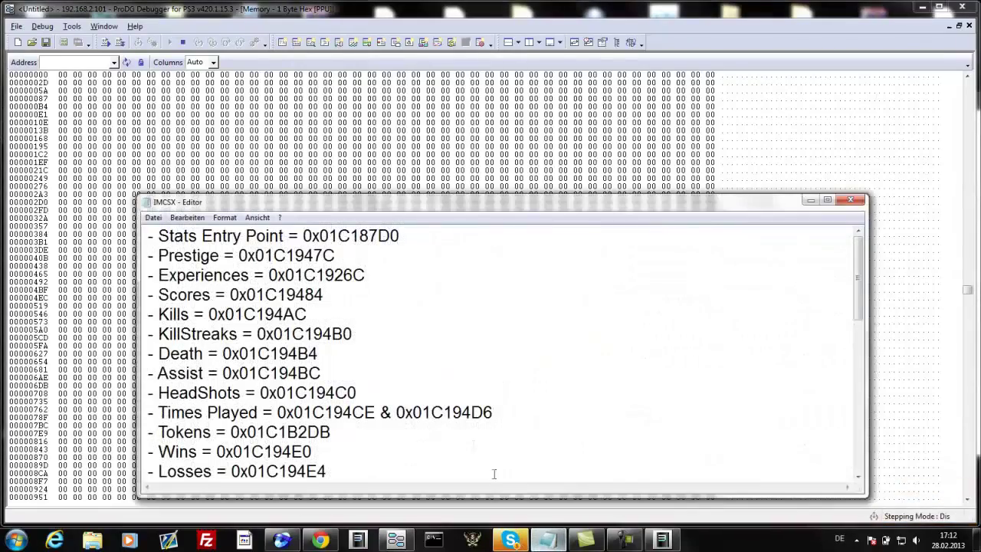
Minimize the debugger, move the Capture Module aside, open the RTM text file and copy the Change Name address 0x01BBBC2C.
{"action": "left_click", "coordinate": [922, 7]}
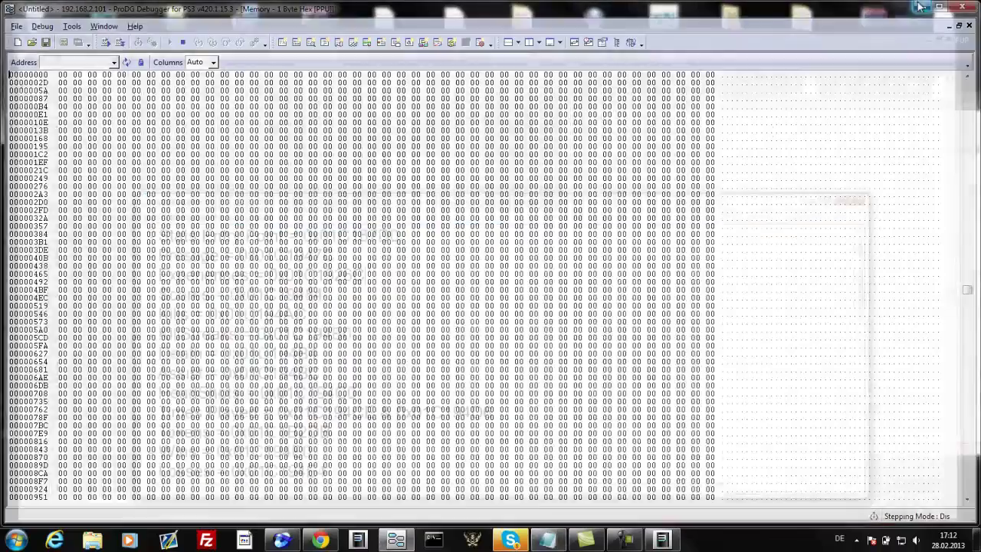
{"action": "left_click_drag", "start_coordinate": [397, 65], "coordinate": [591, 54]}
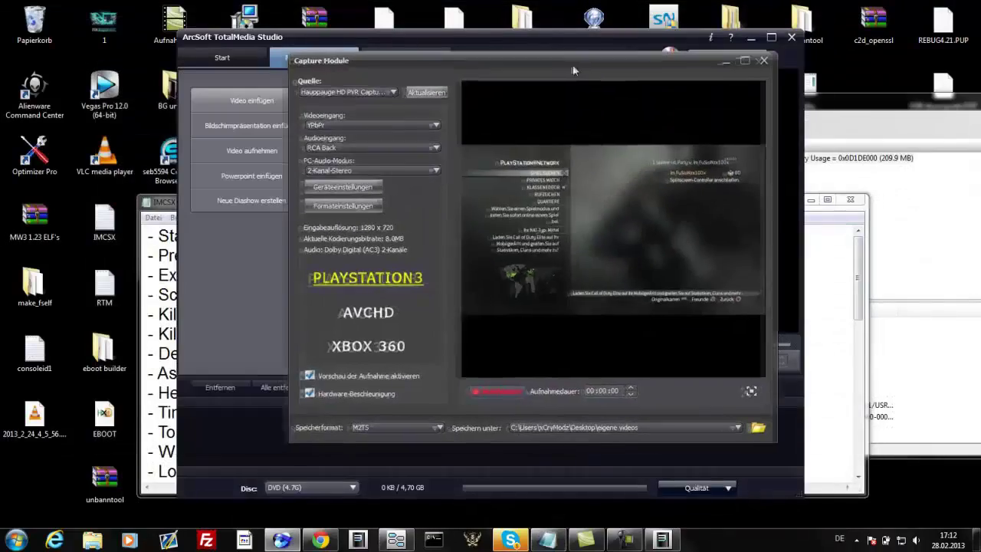
{"action": "double_click", "coordinate": [115, 284]}
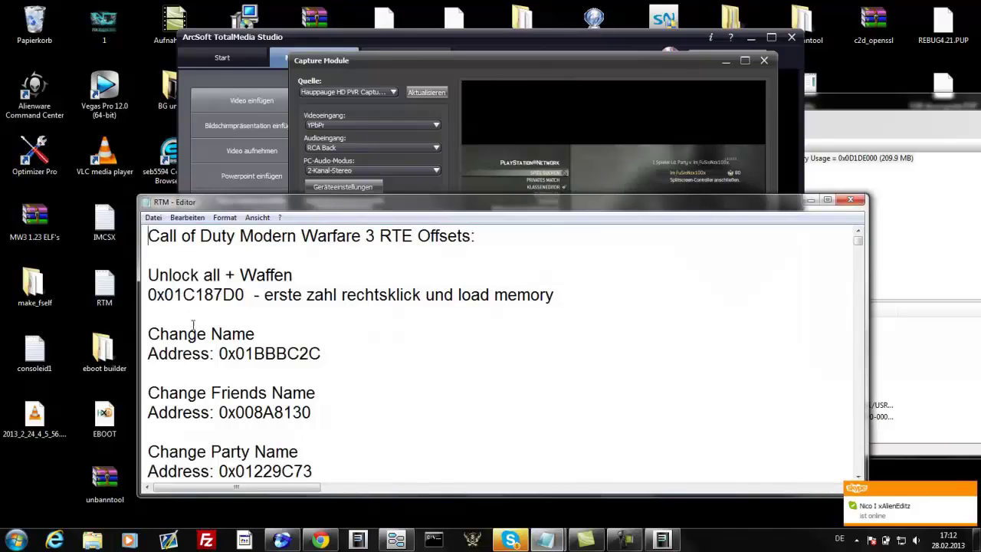
{"action": "left_click_drag", "start_coordinate": [220, 353], "coordinate": [324, 352]}
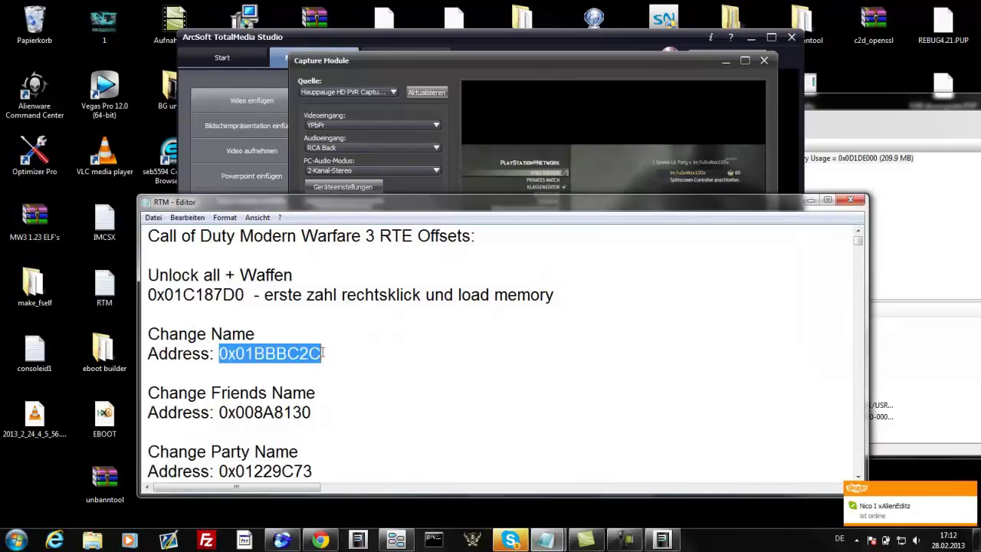
{"action": "right_click", "coordinate": [247, 354]}
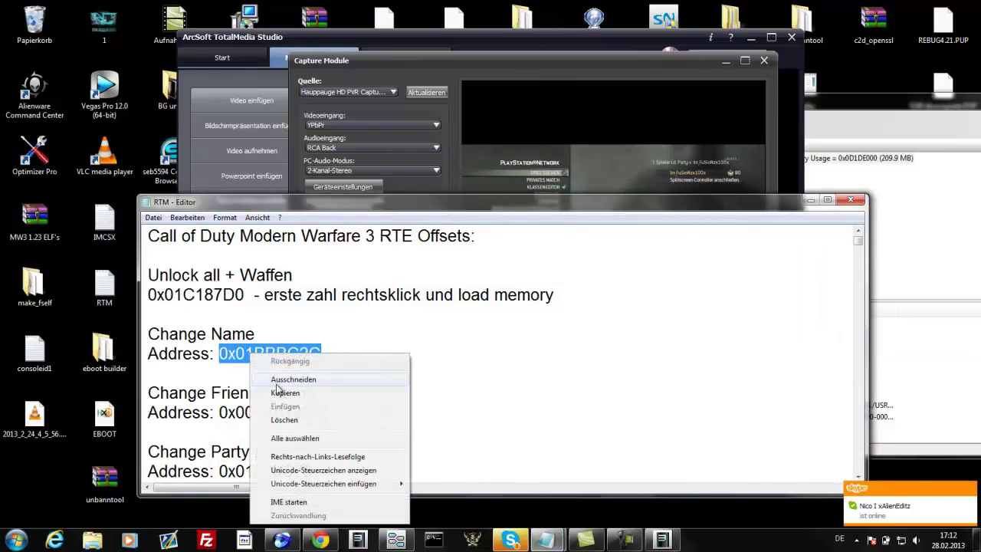
{"action": "left_click", "coordinate": [276, 389]}
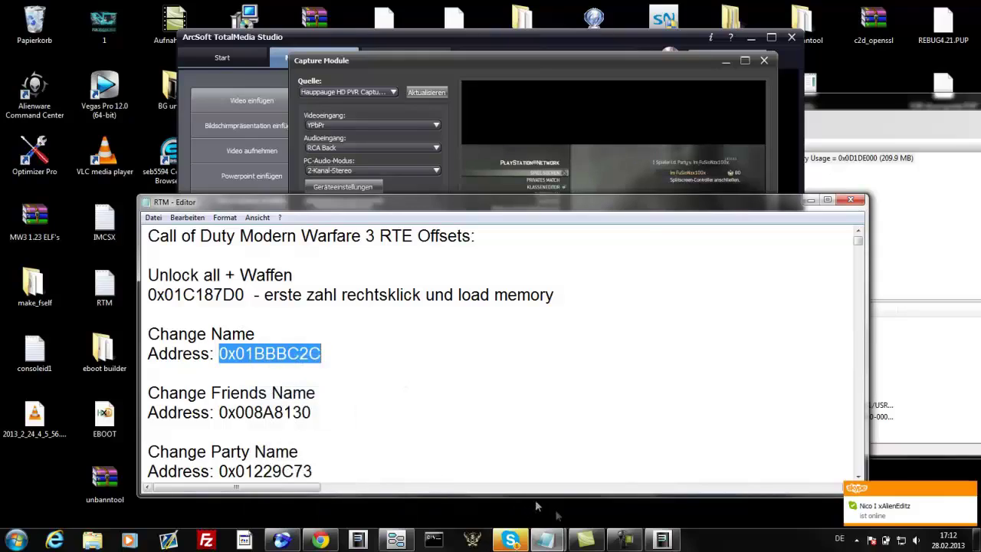
Return to ProDG Debugger, paste 0x01BBBC2C as the Memory view address and refresh to display that location.
{"action": "left_click", "coordinate": [397, 541]}
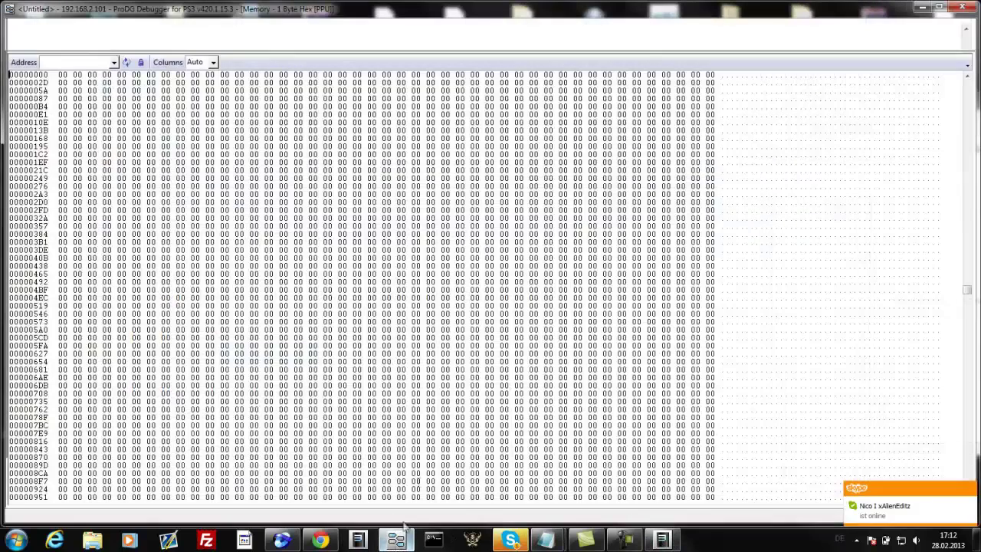
{"action": "right_click", "coordinate": [78, 64]}
{"action": "left_click", "coordinate": [106, 113]}
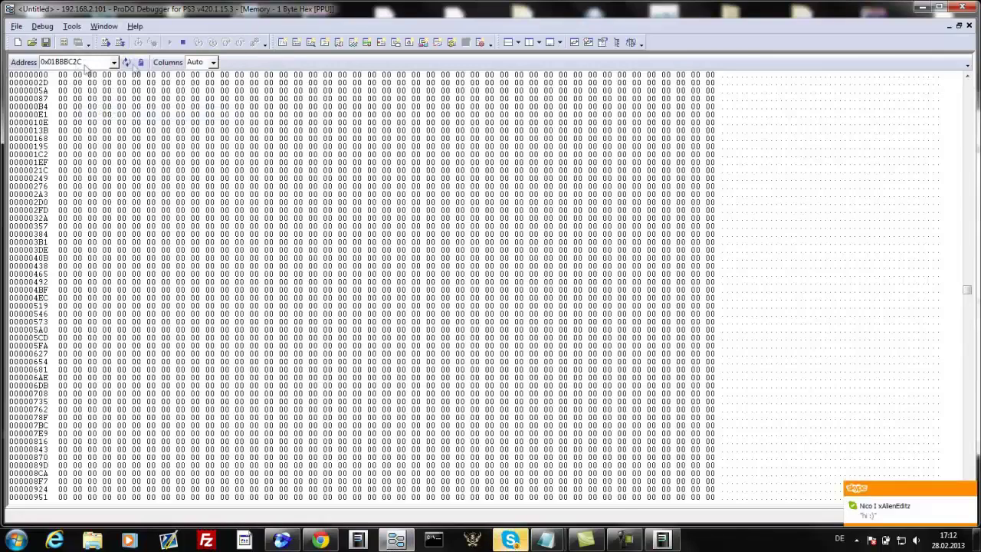
{"action": "left_click", "coordinate": [126, 62]}
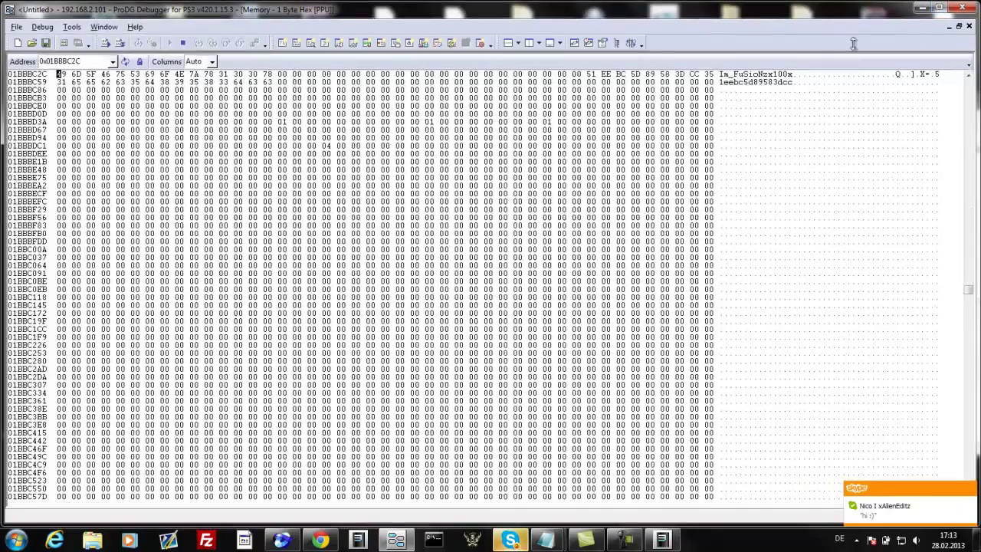
Move the debugger below the console preview and overwrite the player name in memory with the channel's YouTube.com/user/ address.
{"action": "left_click_drag", "start_coordinate": [853, 43], "coordinate": [825, 256]}
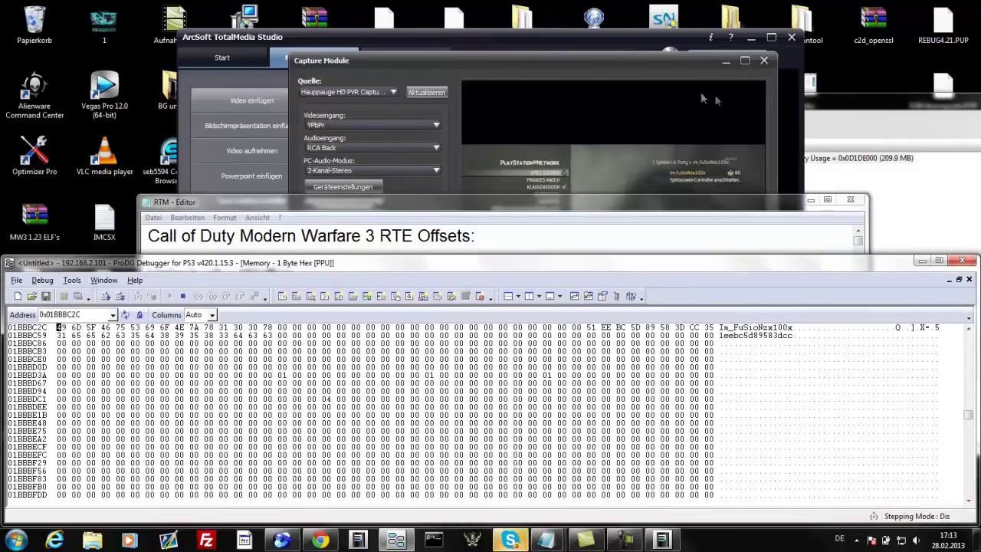
{"action": "left_click", "coordinate": [647, 62]}
{"action": "left_click", "coordinate": [832, 268]}
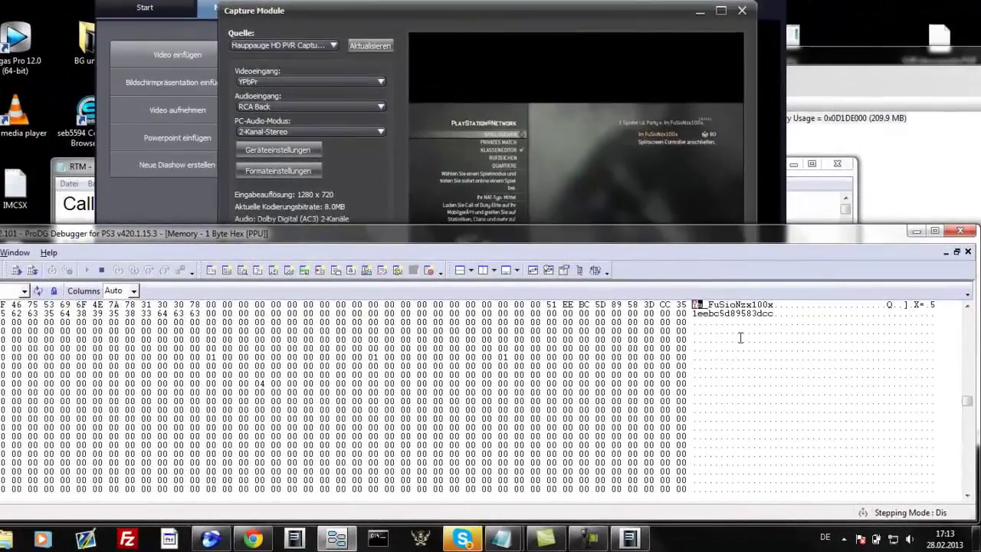
{"action": "type", "text": "Tube"}
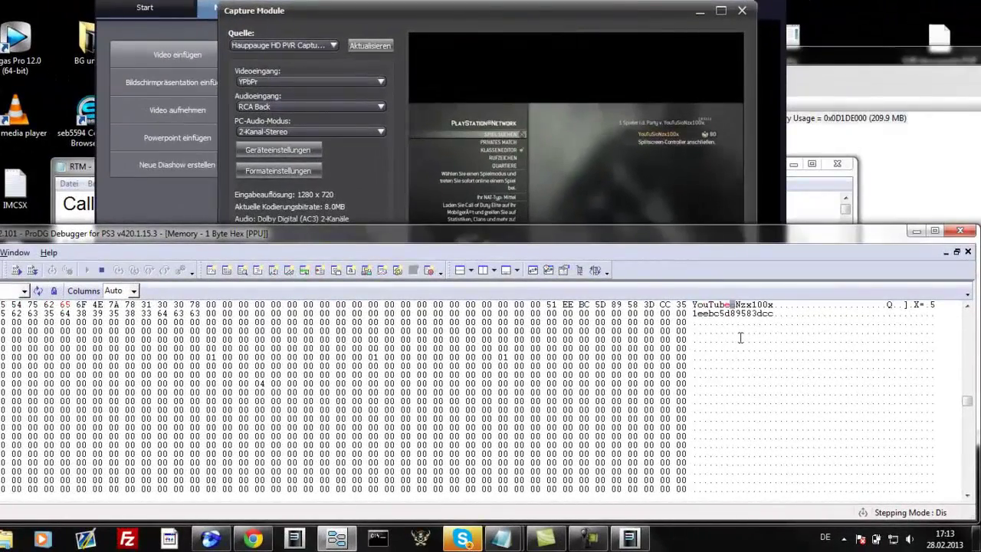
{"action": "type", "text": ".com/user"}
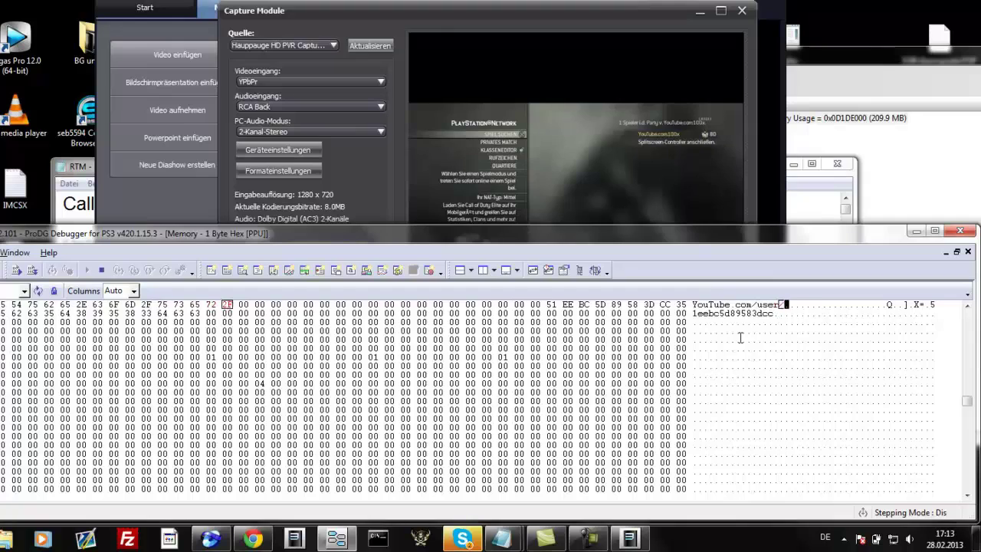
{"action": "type", "text": "/ItsxCryModz"}
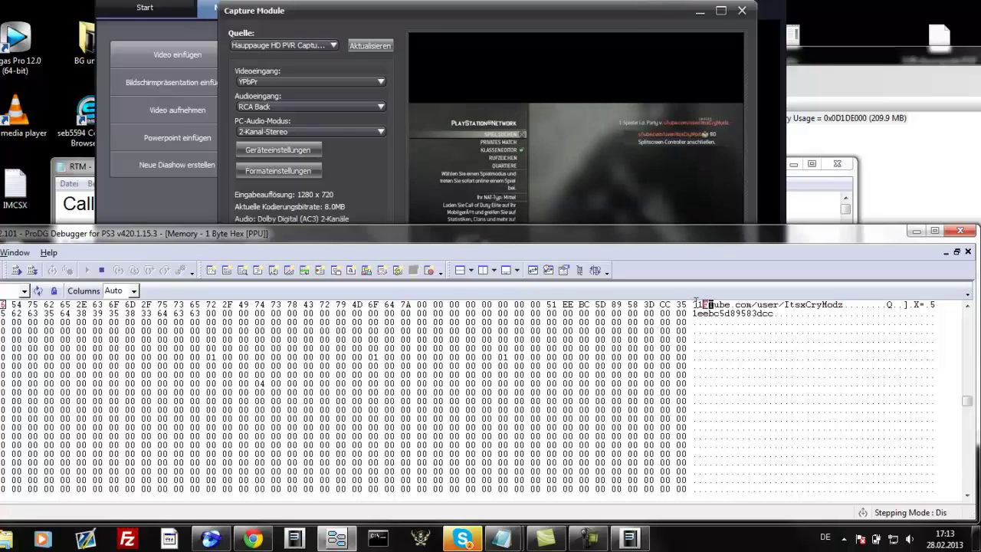
Overwrite the player name in memory with the colour-coded text "^1Full ^2Time ^3P*rnStar x", blanking the leftover characters with spaces.
{"action": "type", "text": "ull "}
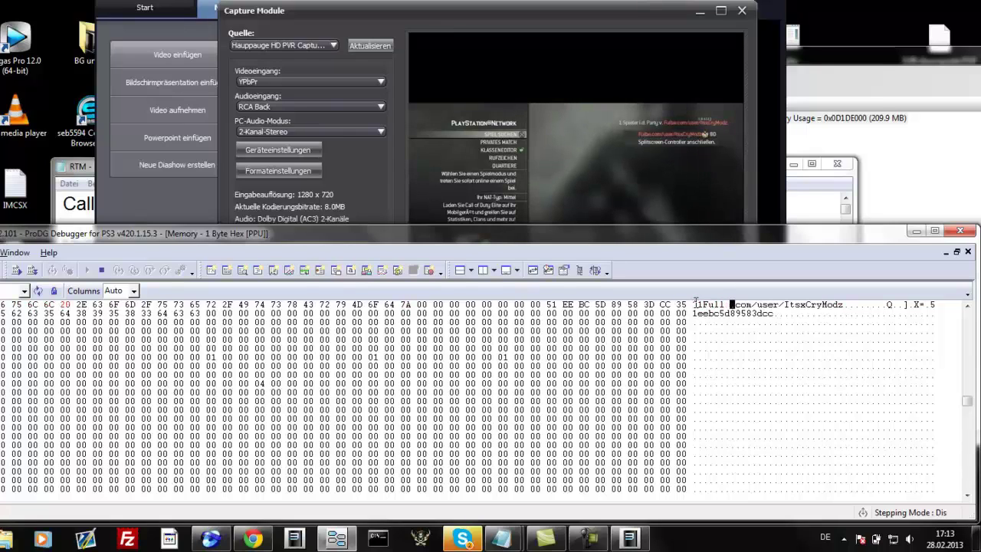
{"action": "type", "text": "^2"}
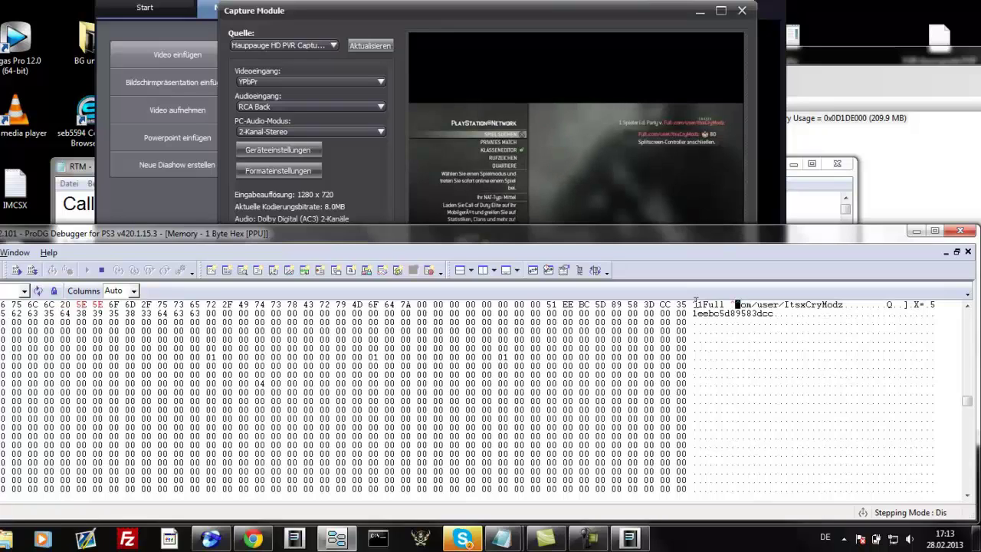
{"action": "type", "text": "^"}
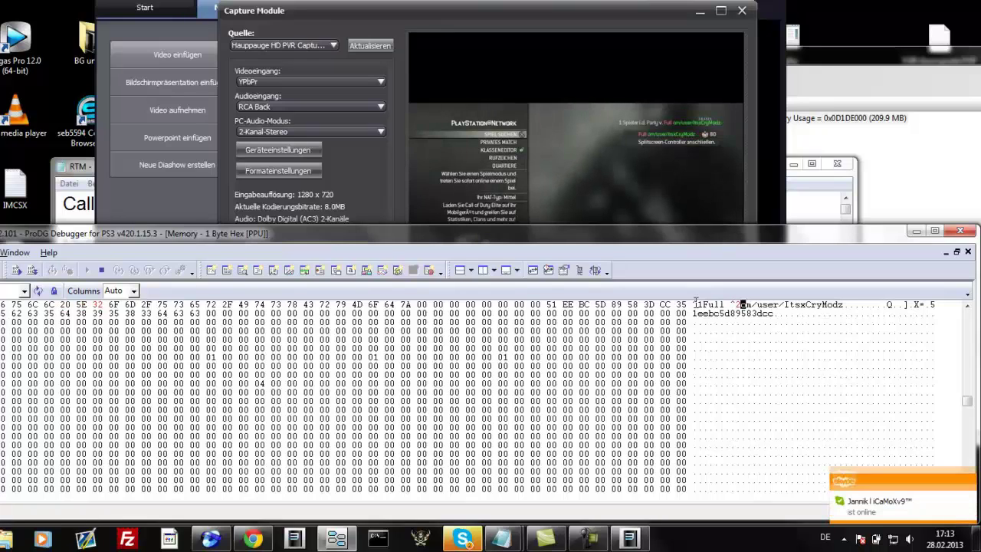
{"action": "type", "text": "ime"}
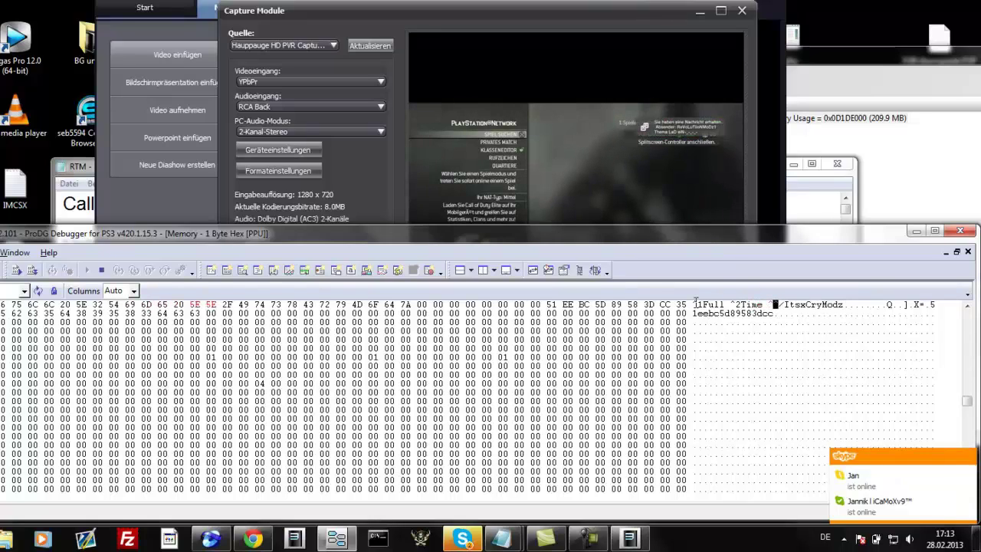
{"action": "type", "text": "^3"}
{"action": "type", "text": "P*rn"}
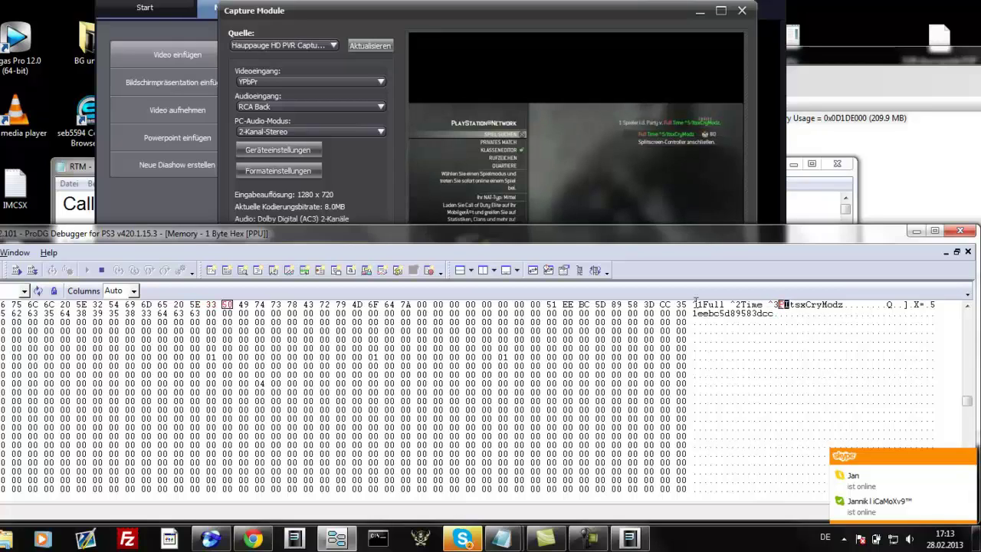
{"action": "type", "text": "sta"}
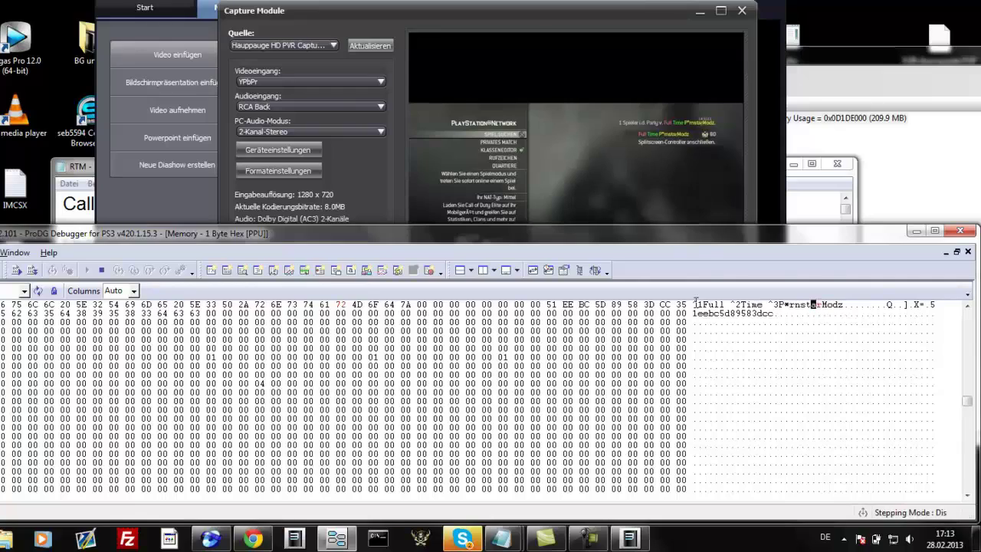
{"action": "type", "text": "Star "}
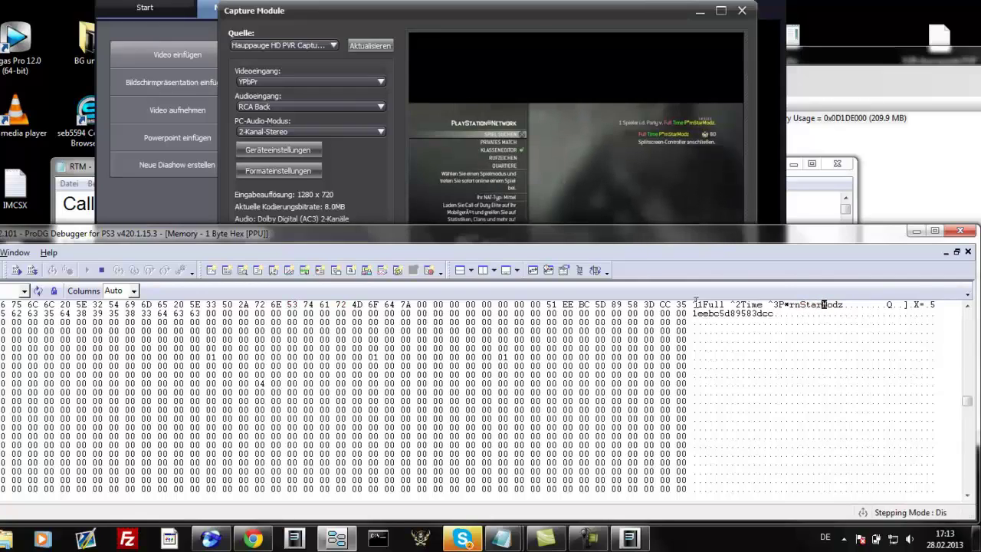
{"action": "type", "text": "x"}
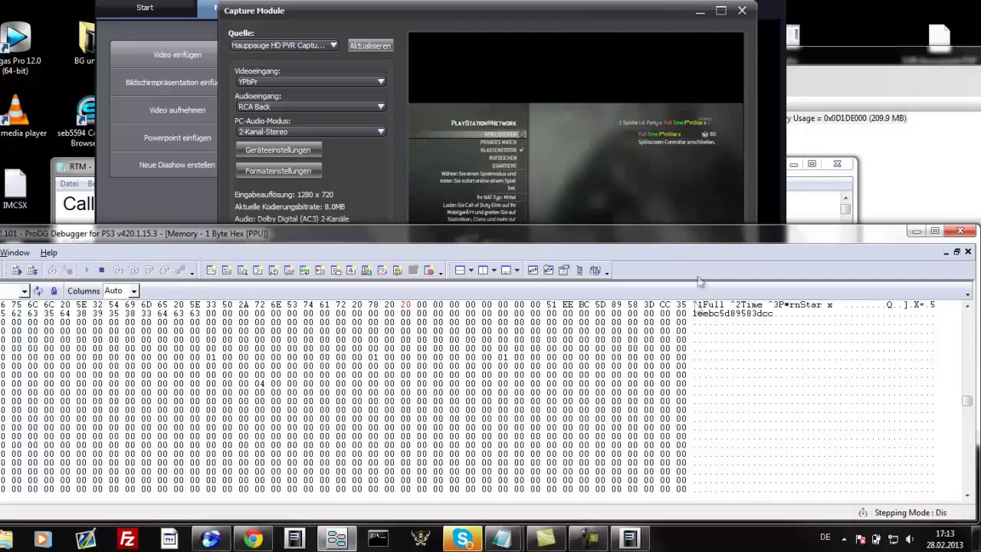
Move the debugger aside, bring up the IMCSX text file and copy the Prestige address 0x01C1947C.
{"action": "left_click_drag", "start_coordinate": [679, 237], "coordinate": [706, 107]}
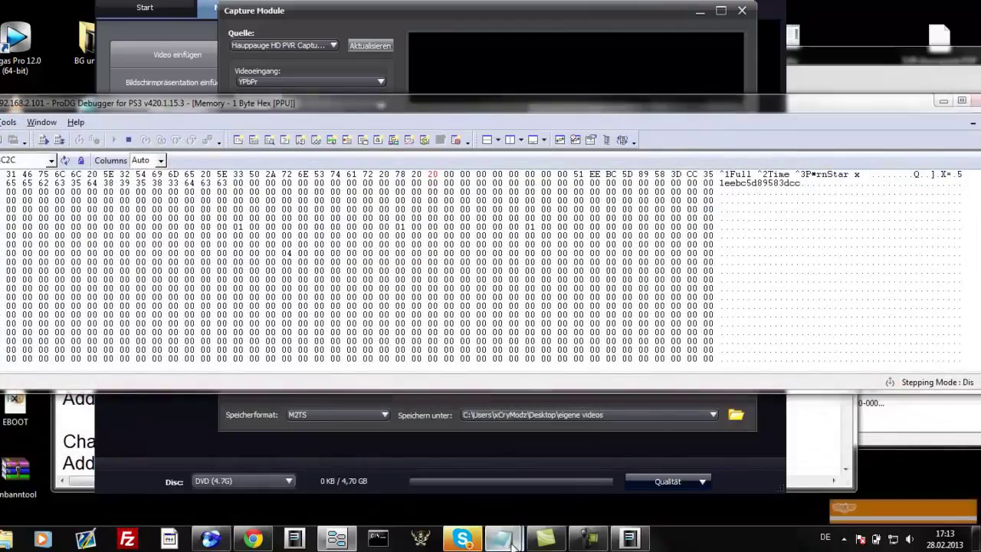
{"action": "mouse_move", "coordinate": [512, 542]}
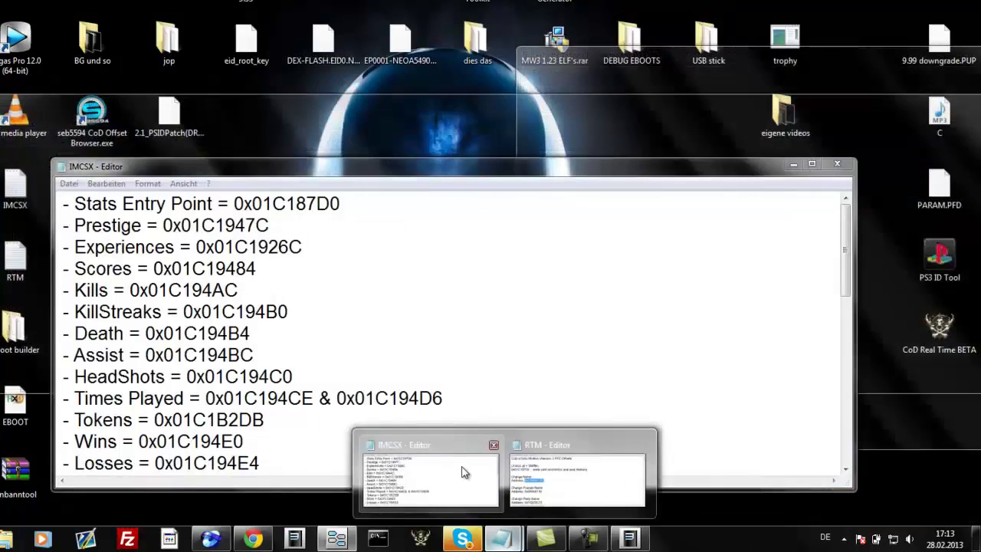
{"action": "left_click", "coordinate": [465, 471]}
{"action": "left_click_drag", "start_coordinate": [163, 225], "coordinate": [268, 225]}
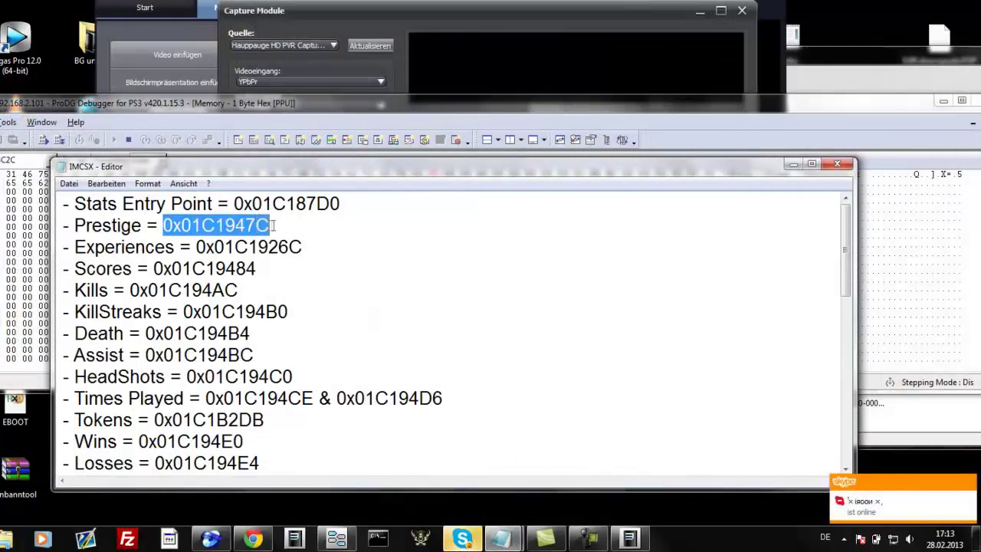
{"action": "right_click", "coordinate": [246, 226]}
{"action": "left_click", "coordinate": [279, 270]}
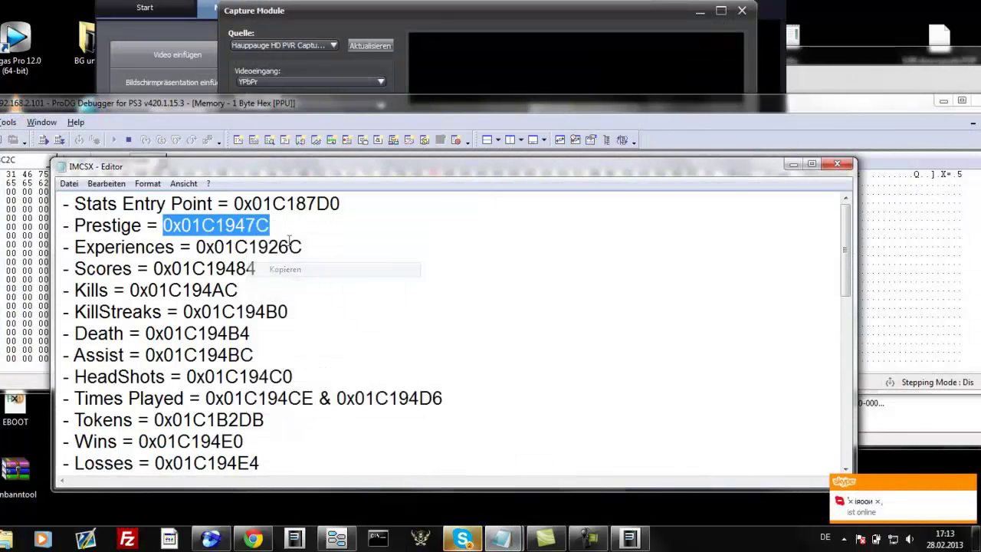
Move the debugger below the console preview, paste 0x01C1947C as the Memory view address and refresh the view.
{"action": "left_click_drag", "start_coordinate": [300, 99], "coordinate": [451, 266]}
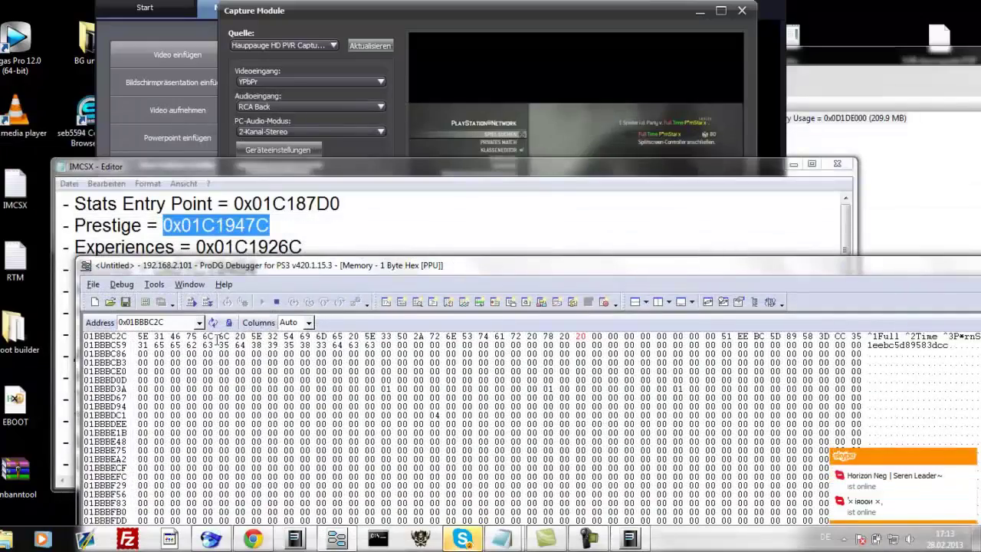
{"action": "left_click", "coordinate": [199, 322]}
{"action": "double_click", "coordinate": [168, 321]}
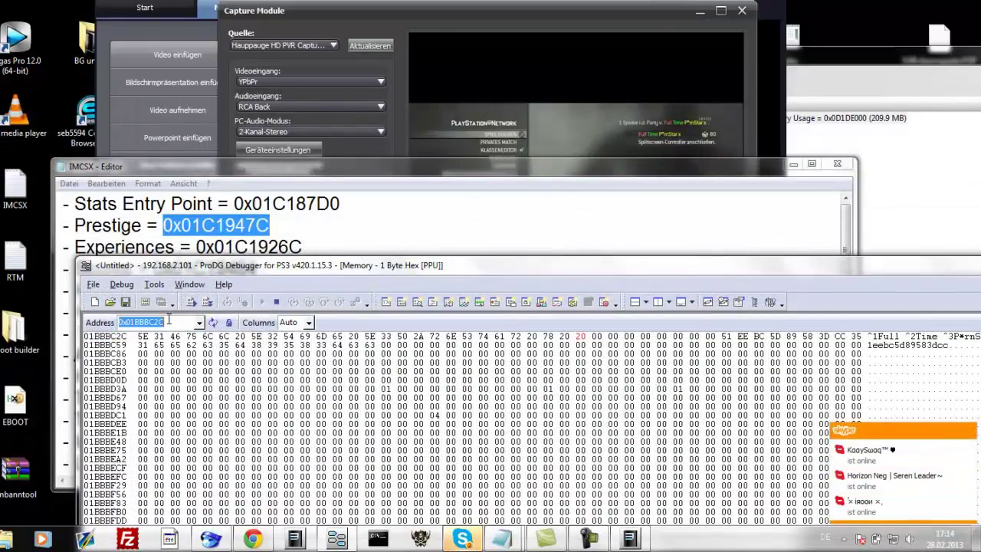
{"action": "key", "text": "ctrl+v"}
{"action": "left_click", "coordinate": [215, 323]}
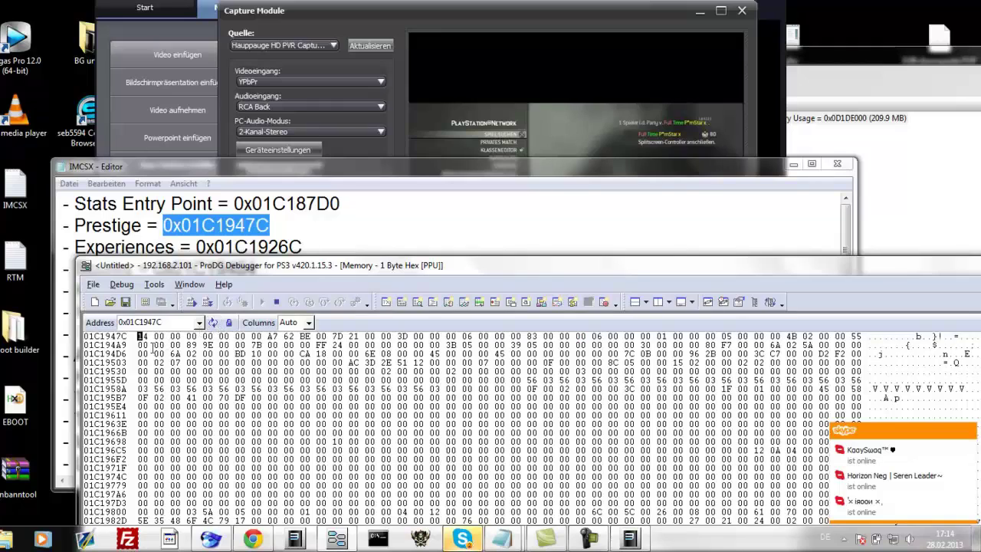
Overwrite the first byte at the Prestige address with sample values, finishing with 14.
{"action": "left_click", "coordinate": [140, 338]}
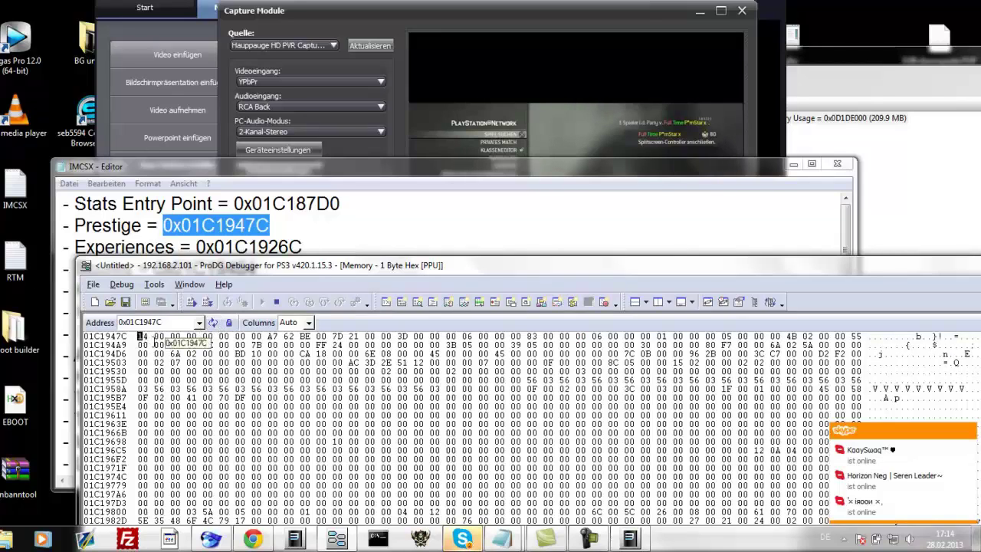
{"action": "type", "text": "01"}
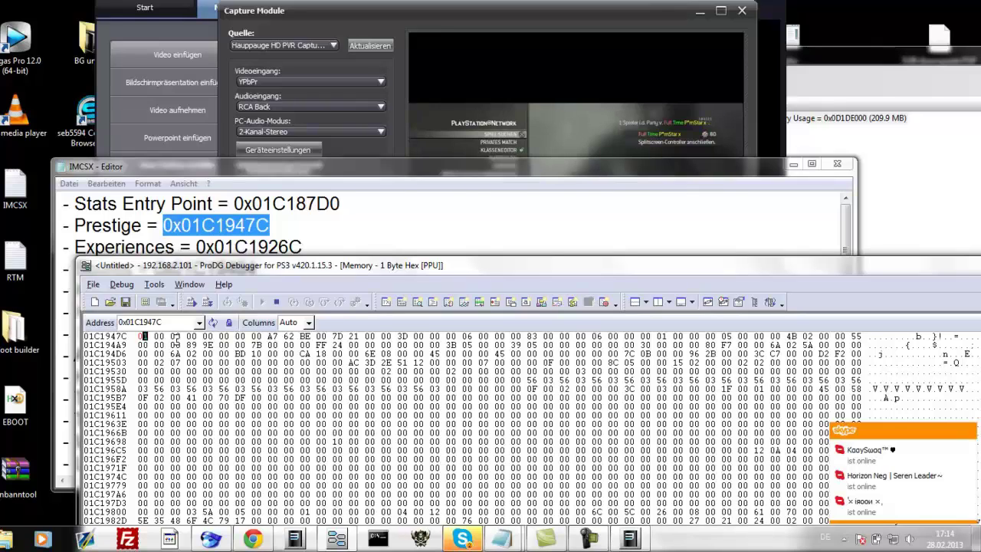
{"action": "type", "text": "2"}
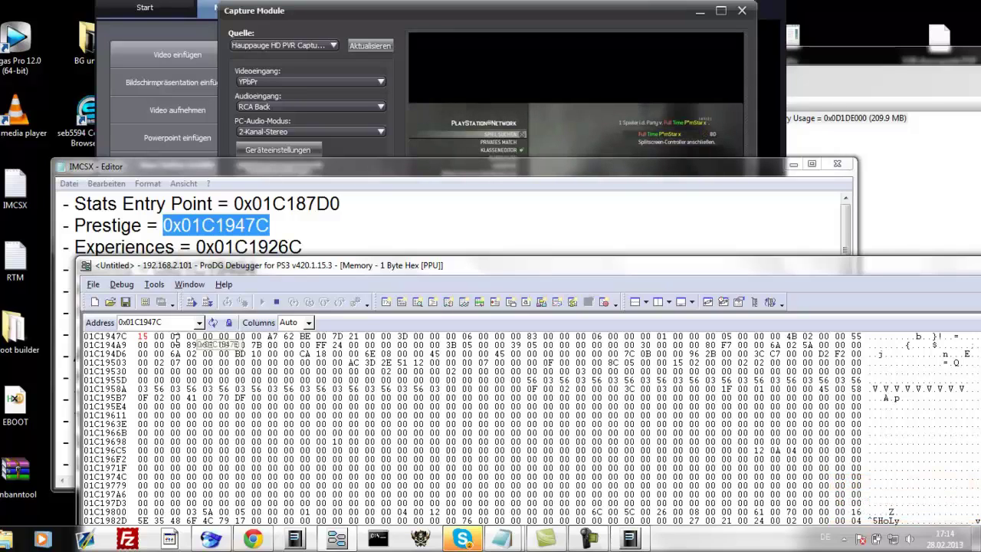
{"action": "type", "text": "14"}
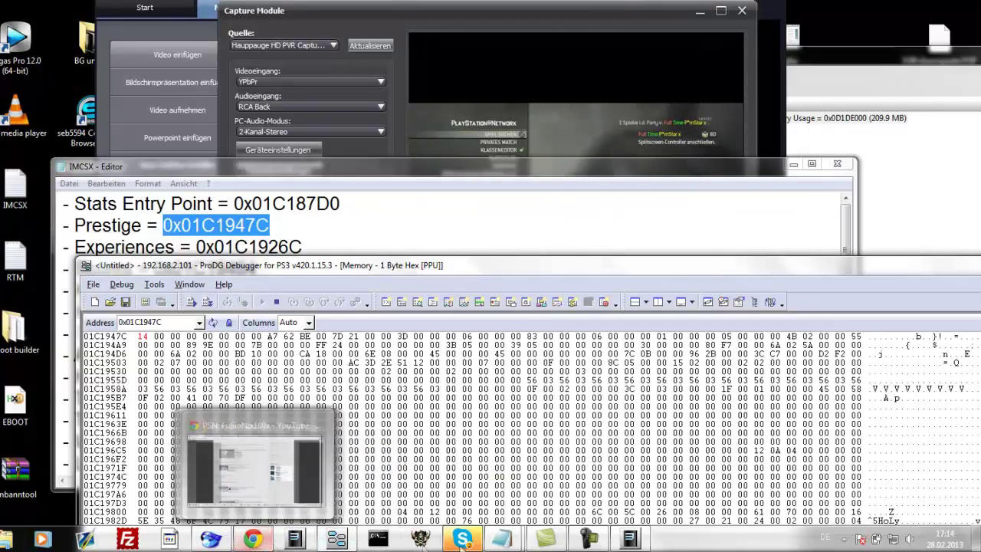
Look through the RTM and IMCSX text files for further name, client and stats addresses.
{"action": "mouse_move", "coordinate": [500, 544]}
{"action": "left_click", "coordinate": [575, 466]}
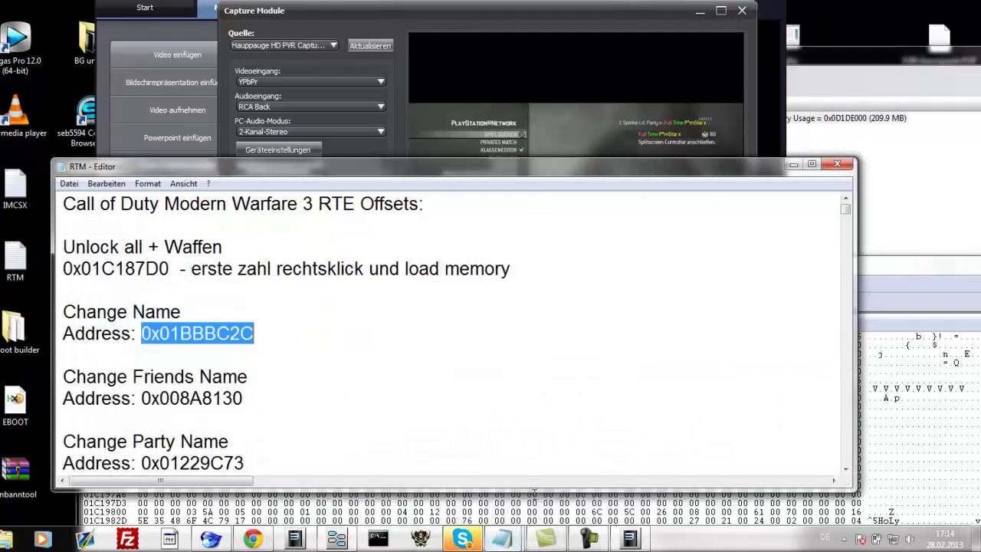
{"action": "scroll", "coordinate": [380, 403], "scroll_direction": "down", "scroll_amount": 1}
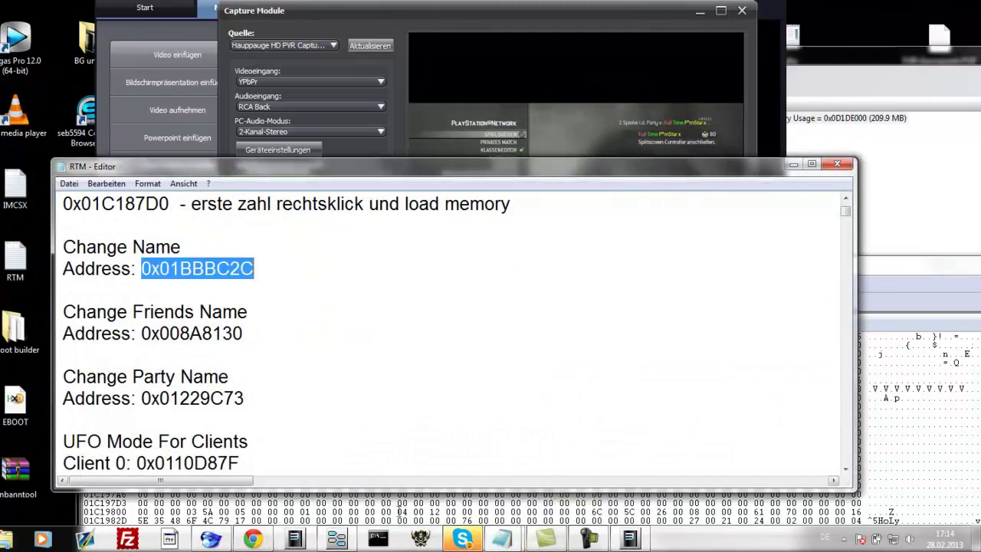
{"action": "mouse_move", "coordinate": [500, 542]}
{"action": "left_click", "coordinate": [416, 468]}
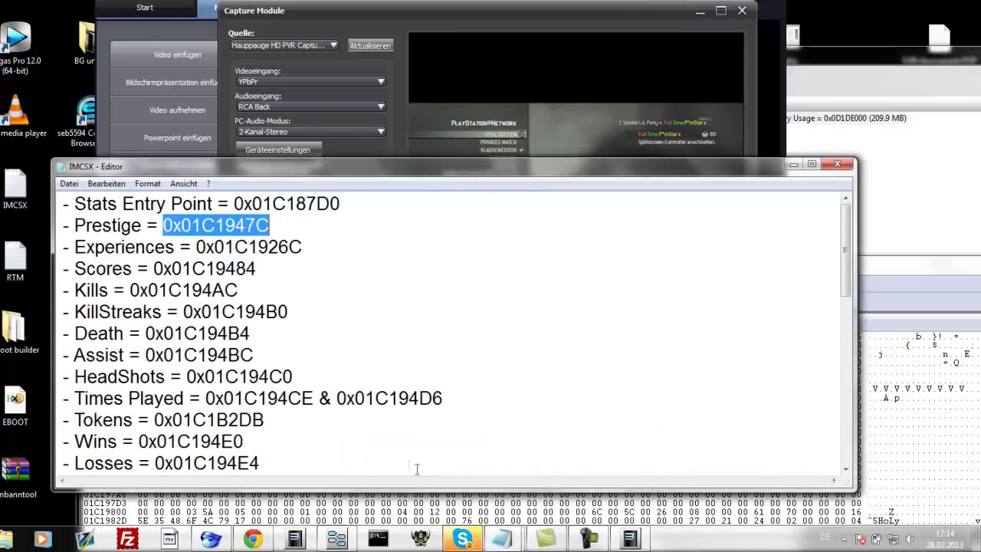
{"action": "scroll", "coordinate": [320, 372], "scroll_direction": "down", "scroll_amount": 4}
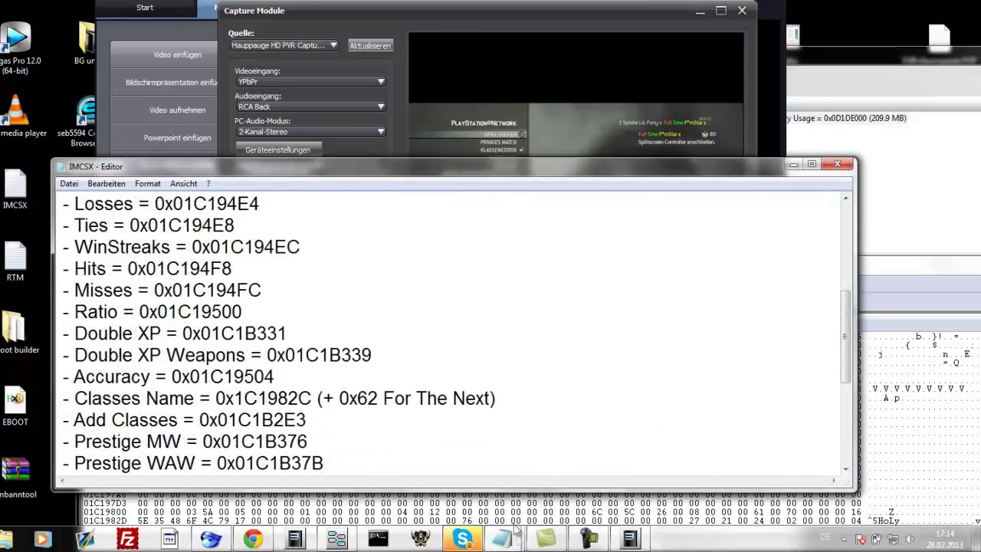
Copy the Unlock all + Waffen address 0x01C187D0 from the RTM text file and return to ProDG Debugger.
{"action": "mouse_move", "coordinate": [502, 540]}
{"action": "left_click", "coordinate": [586, 459]}
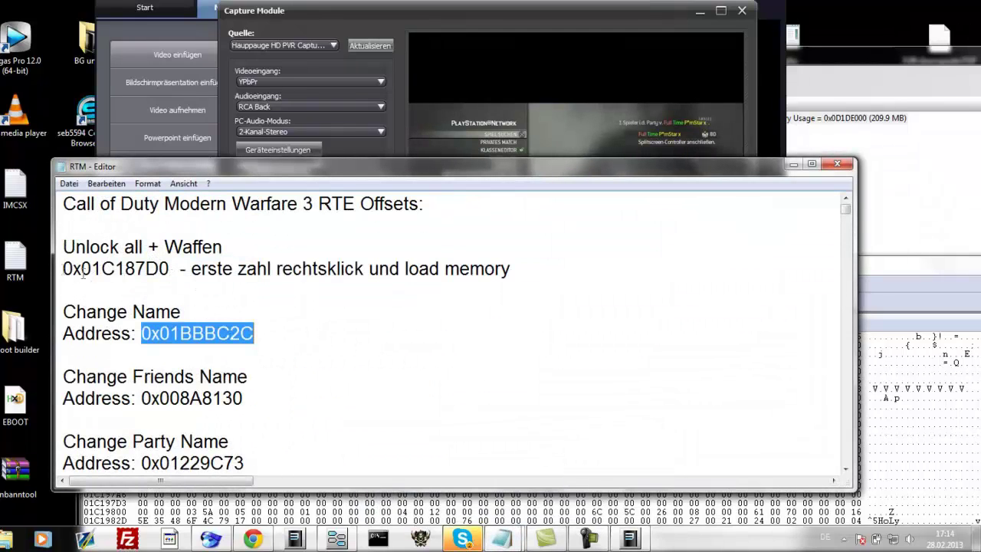
{"action": "left_click_drag", "start_coordinate": [63, 268], "coordinate": [167, 270]}
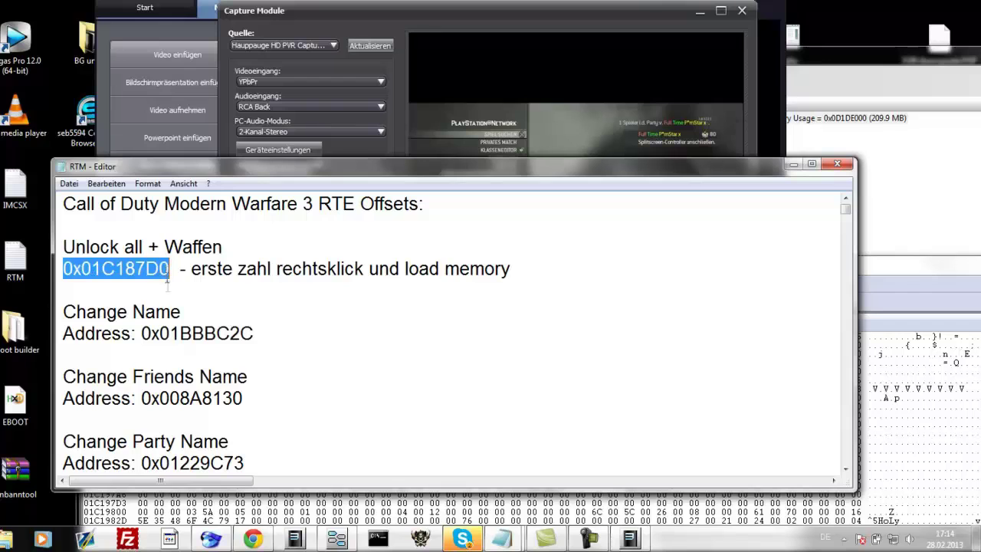
{"action": "right_click", "coordinate": [148, 274]}
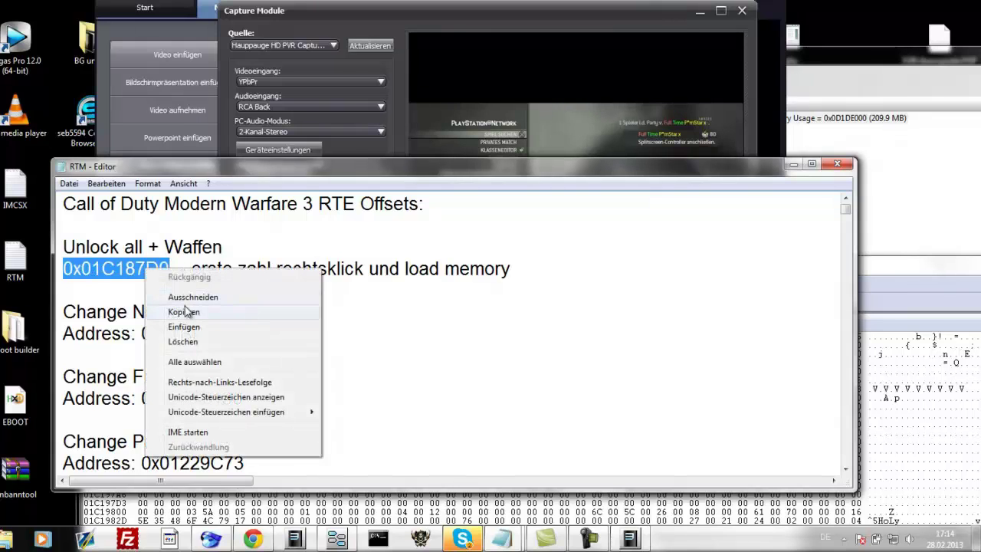
{"action": "left_click", "coordinate": [184, 312]}
{"action": "left_click", "coordinate": [469, 58]}
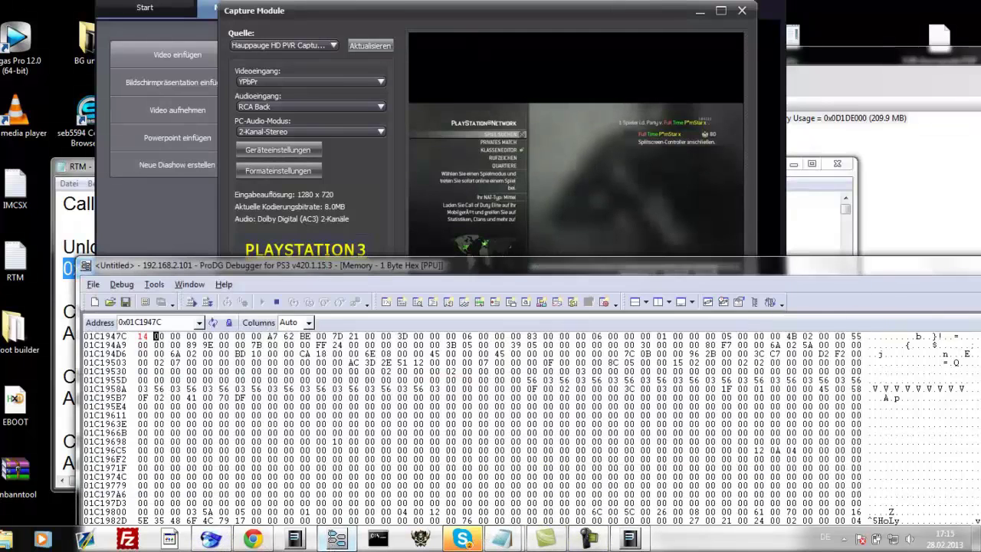
{"action": "left_click", "coordinate": [336, 539]}
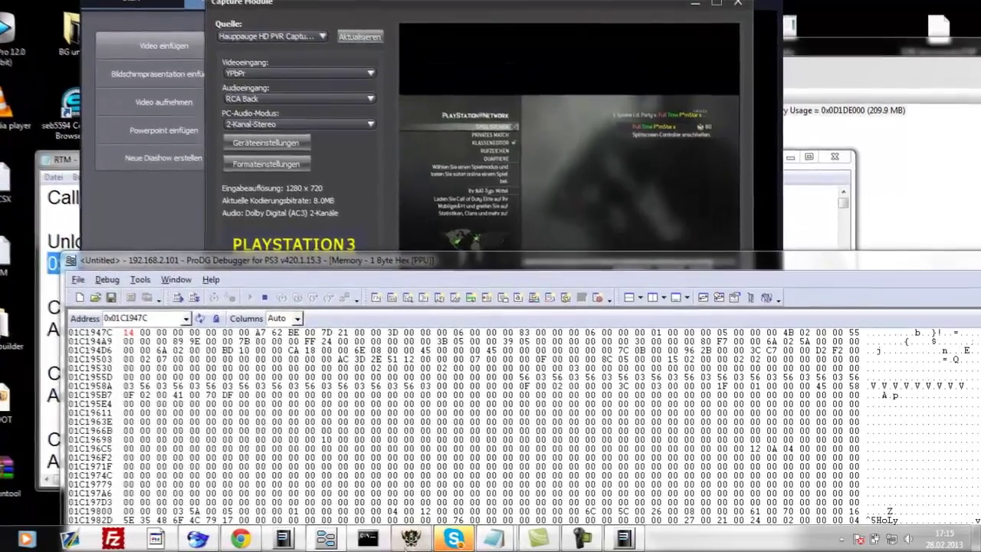
Try to connect Call of Duty Real Time Editor to the debugging station at 192.168.2.101.
{"action": "left_click", "coordinate": [420, 539]}
{"action": "left_click", "coordinate": [235, 265]}
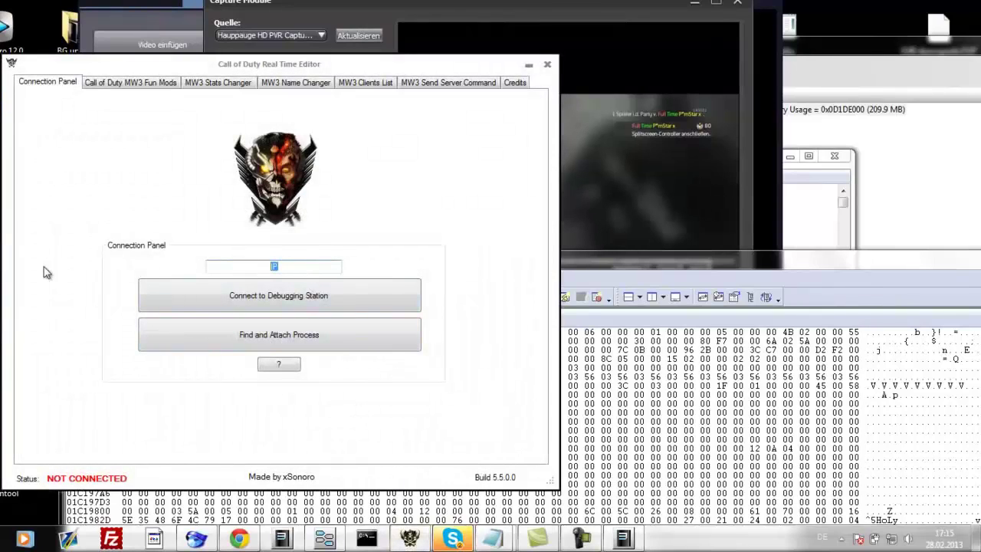
{"action": "type", "text": "192.168.2.101"}
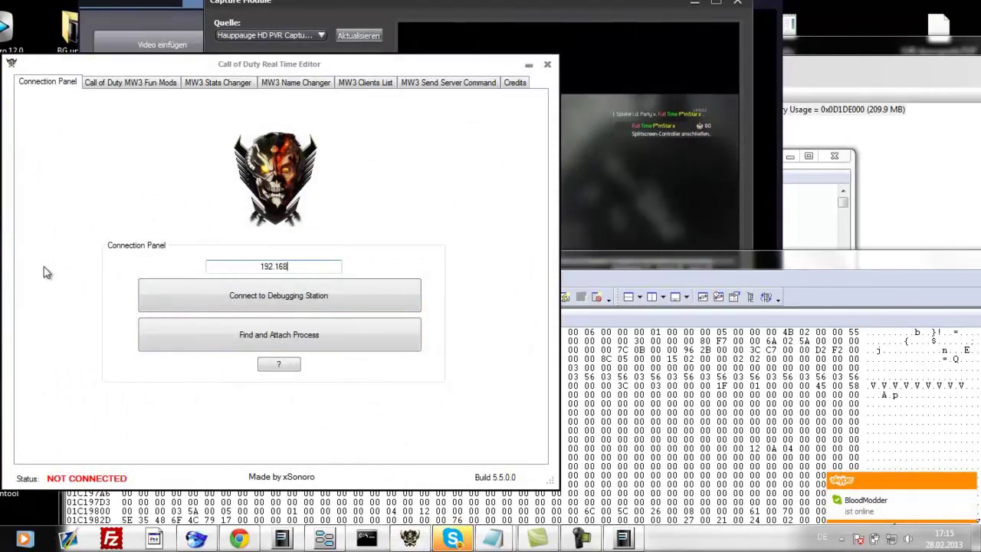
{"action": "left_click", "coordinate": [219, 299]}
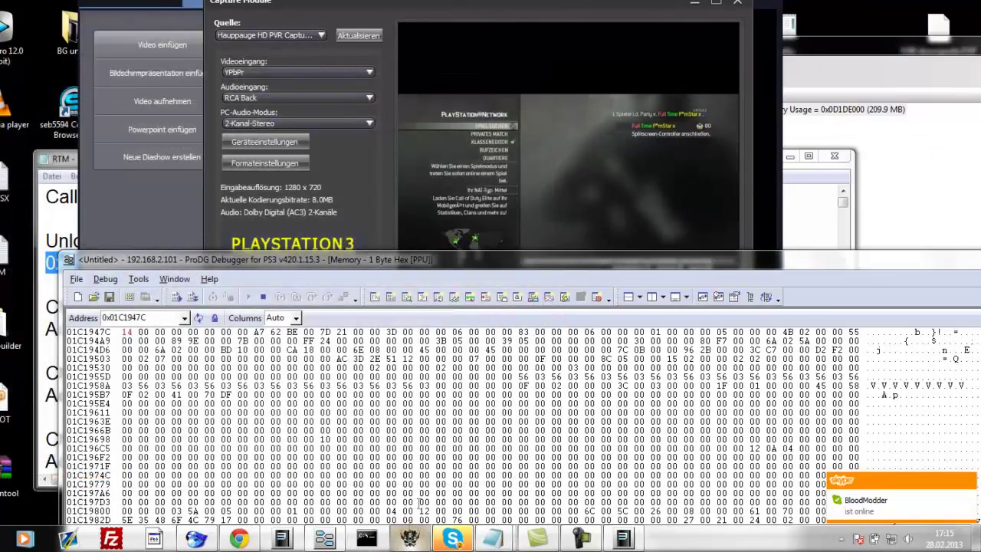
Reopen Call of Duty Real Time Editor, connect to the debugging station at 192.168.2.101 and attach the game process.
{"action": "left_click", "coordinate": [409, 539]}
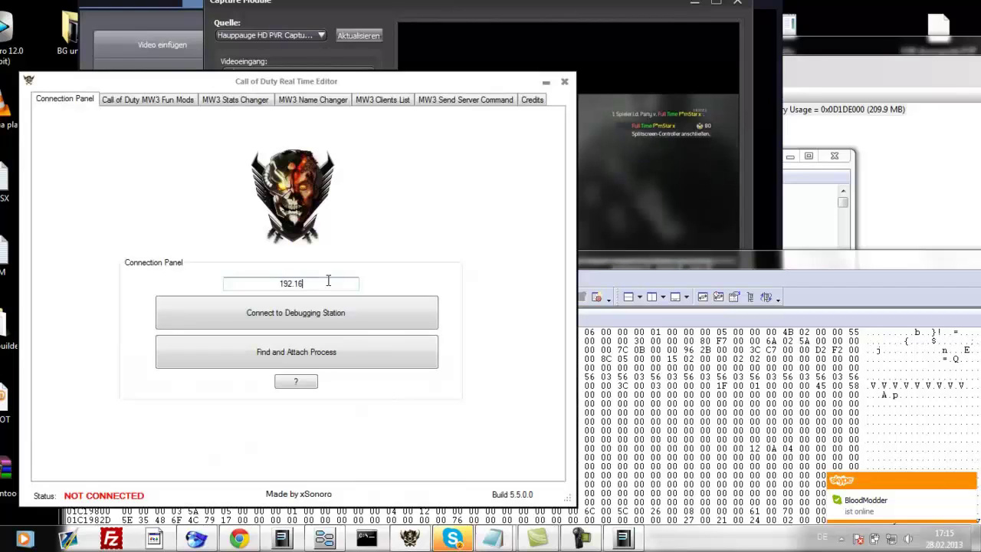
{"action": "type", "text": "8.2.101"}
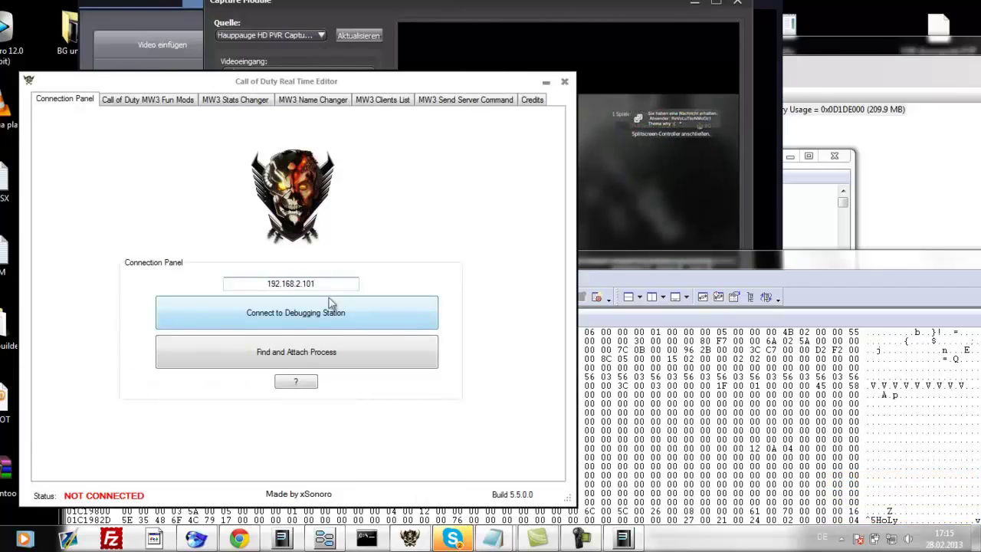
{"action": "left_click", "coordinate": [331, 303]}
{"action": "left_click", "coordinate": [482, 291]}
{"action": "left_click", "coordinate": [431, 347]}
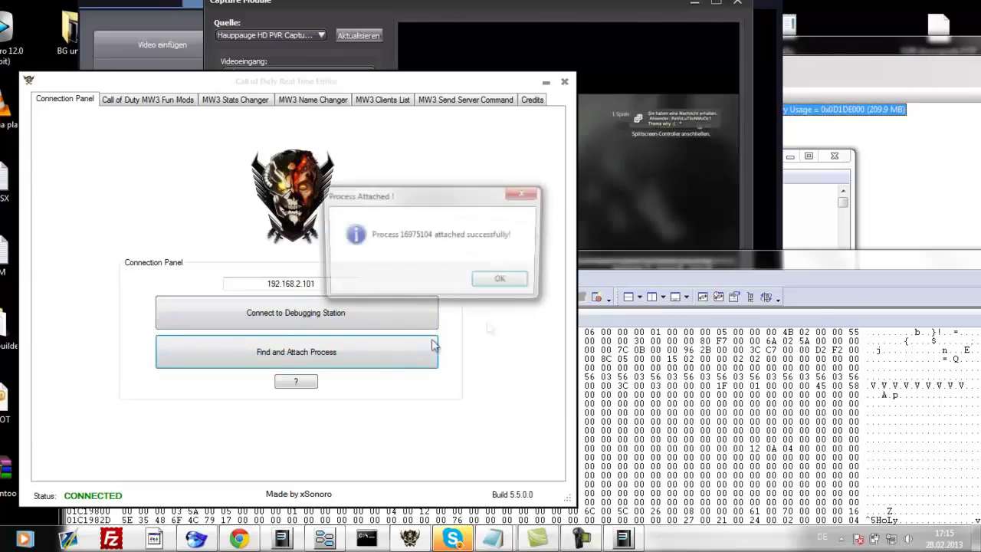
{"action": "left_click", "coordinate": [500, 278]}
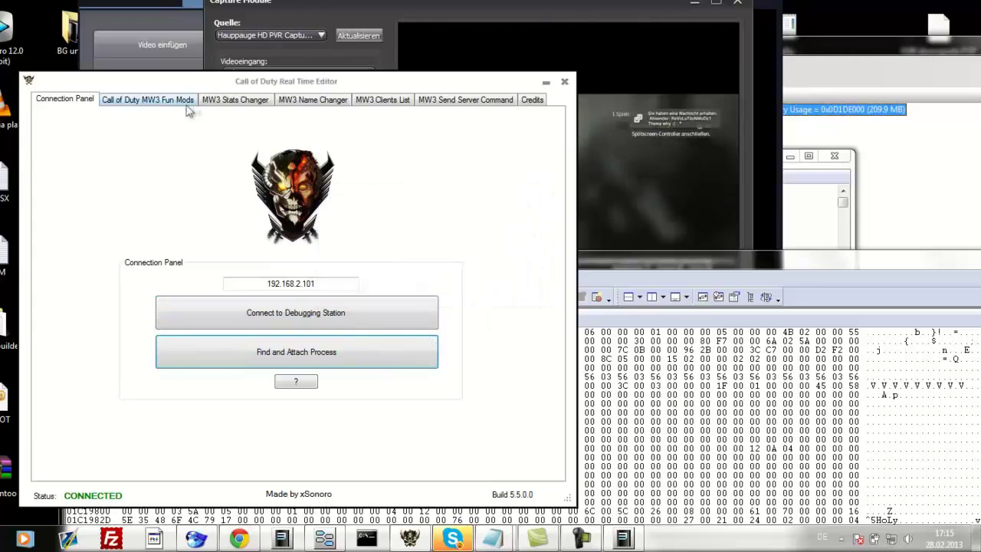
Look over the MW3 Stats Changer values and close Call of Duty Real Time Editor.
{"action": "left_click", "coordinate": [211, 103]}
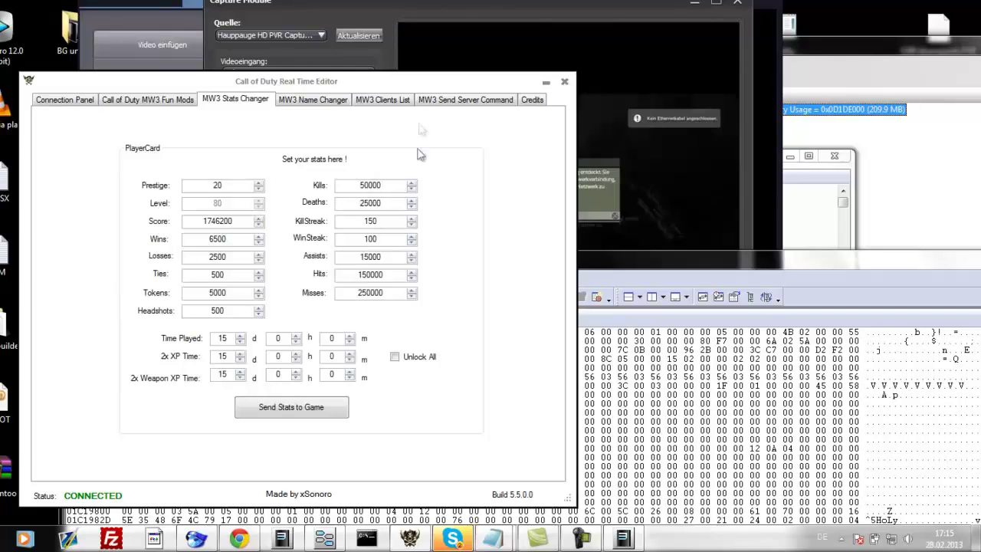
{"action": "left_click_drag", "start_coordinate": [412, 87], "coordinate": [275, 86]}
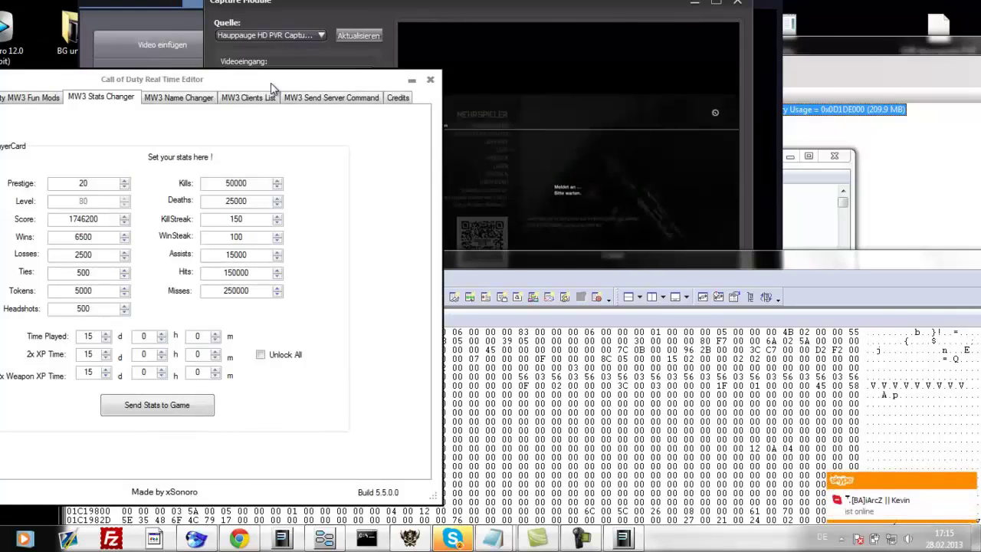
{"action": "left_click_drag", "start_coordinate": [271, 87], "coordinate": [415, 85]}
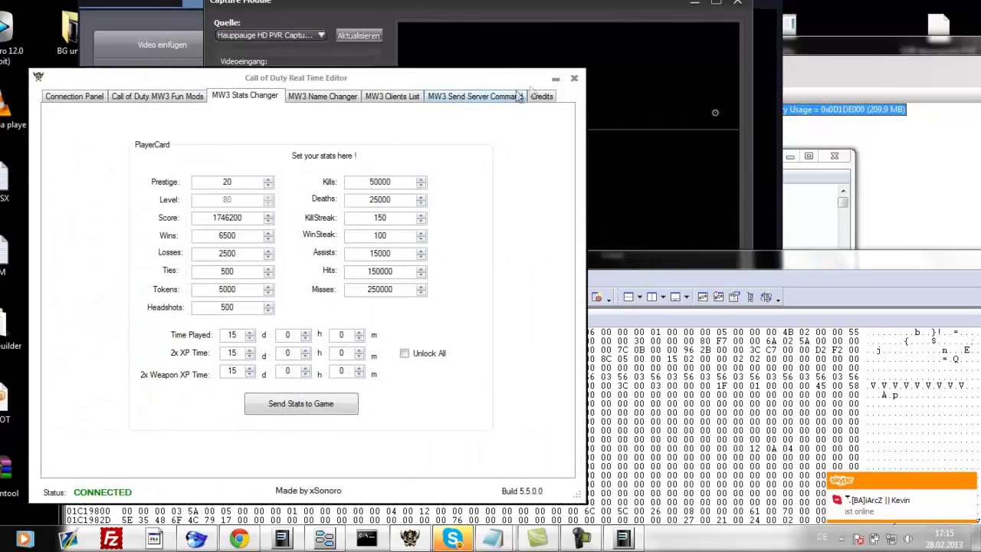
{"action": "left_click", "coordinate": [576, 81]}
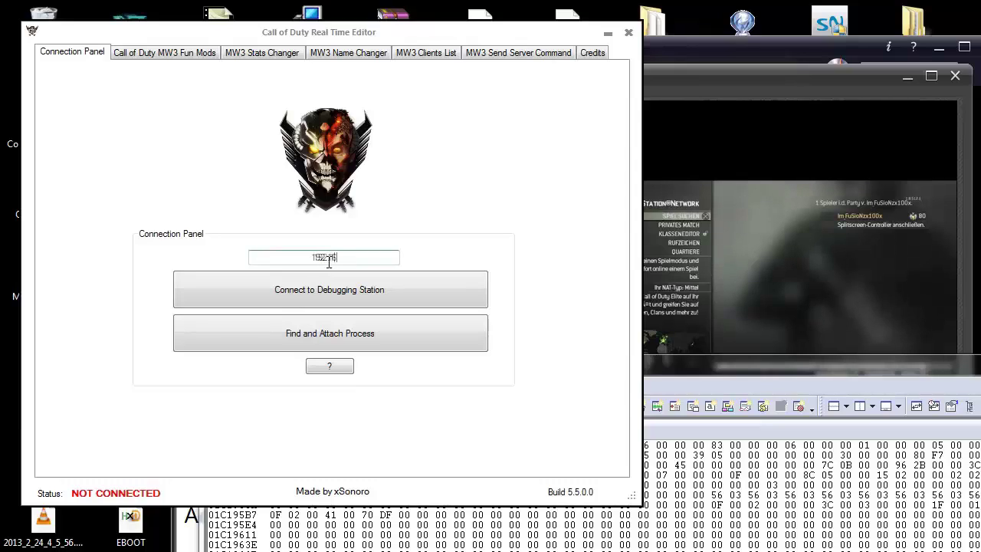
Connect the reopened Call of Duty Real Time Editor to the debugging station at 192.168.2.101 and attach the game process.
{"action": "type", "text": ".2.101"}
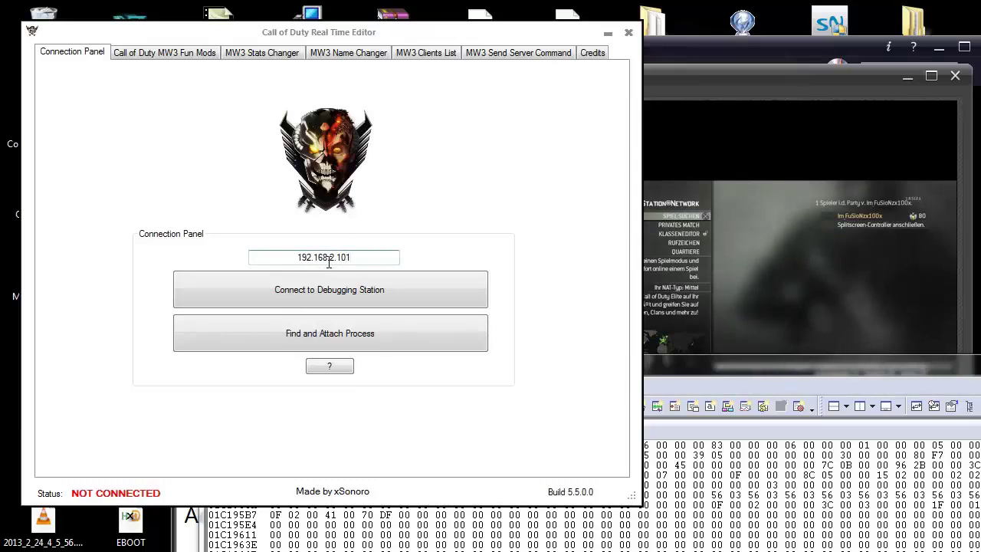
{"action": "left_click", "coordinate": [356, 302]}
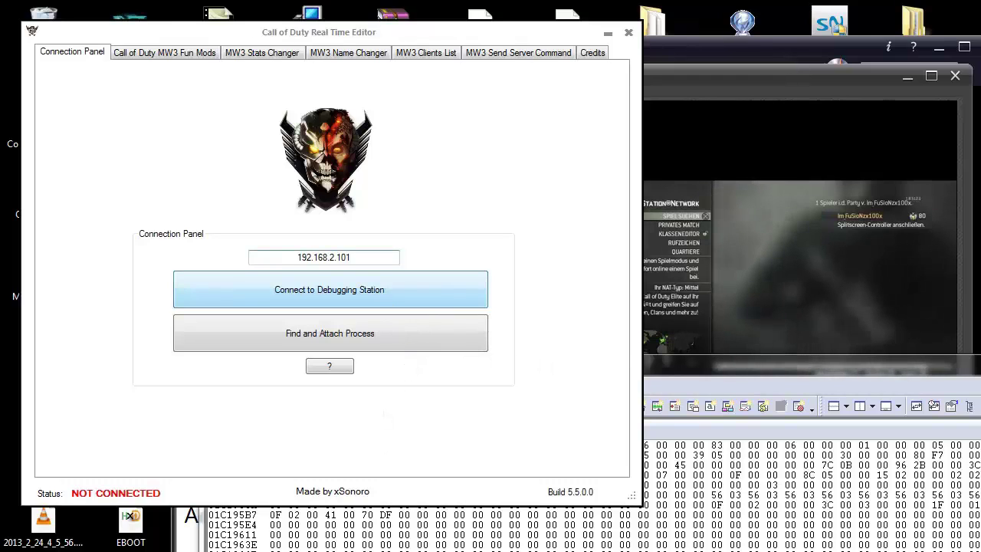
{"action": "left_click", "coordinate": [329, 295]}
{"action": "left_click", "coordinate": [669, 389]}
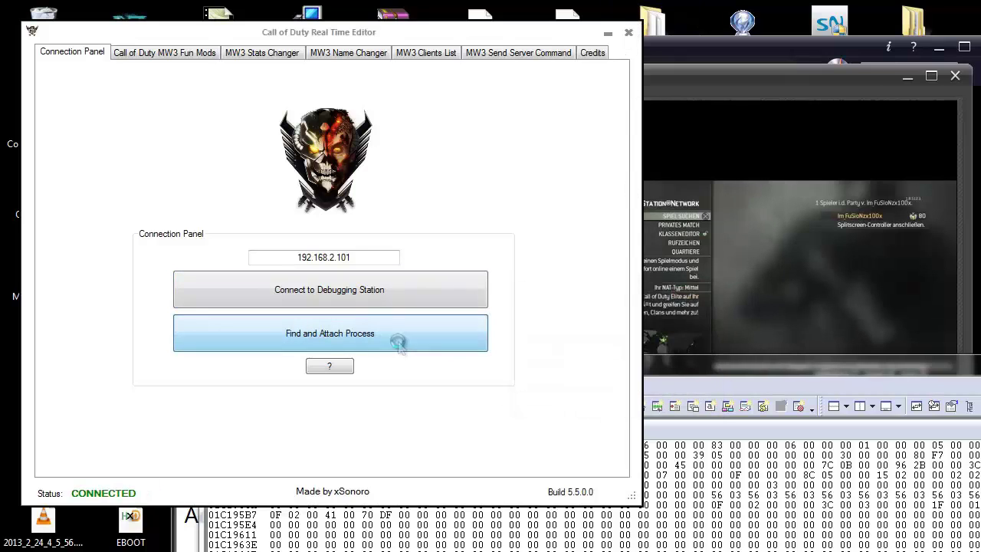
{"action": "left_click", "coordinate": [330, 333]}
{"action": "left_click", "coordinate": [692, 387]}
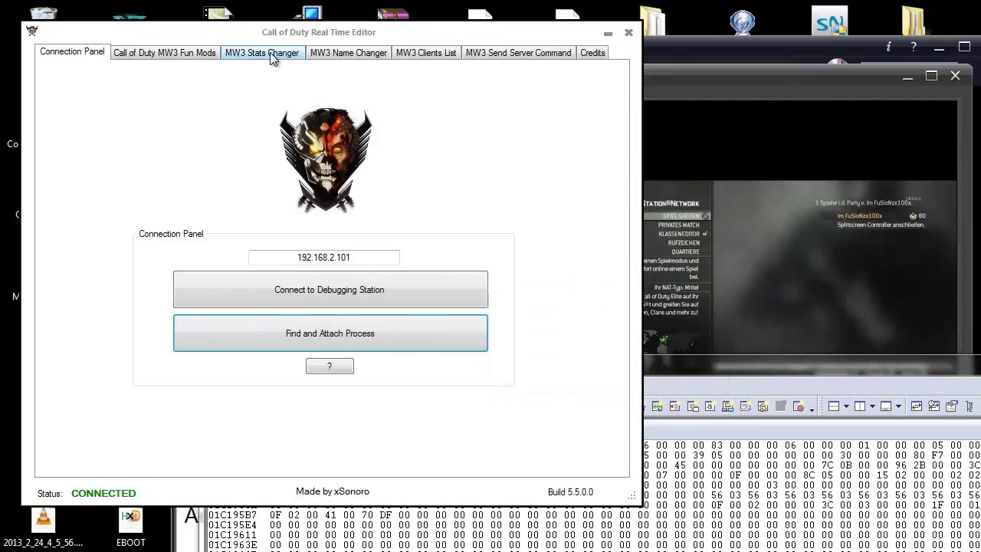
Set the MW3 prestige to 19, enable Unlock All and send the stats to the game.
{"action": "left_click", "coordinate": [268, 53]}
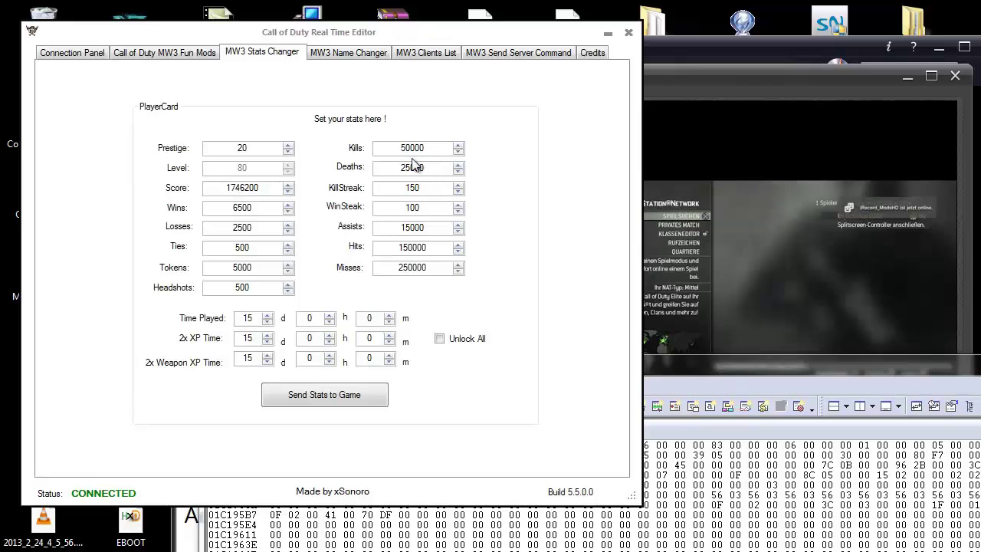
{"action": "left_click", "coordinate": [288, 153]}
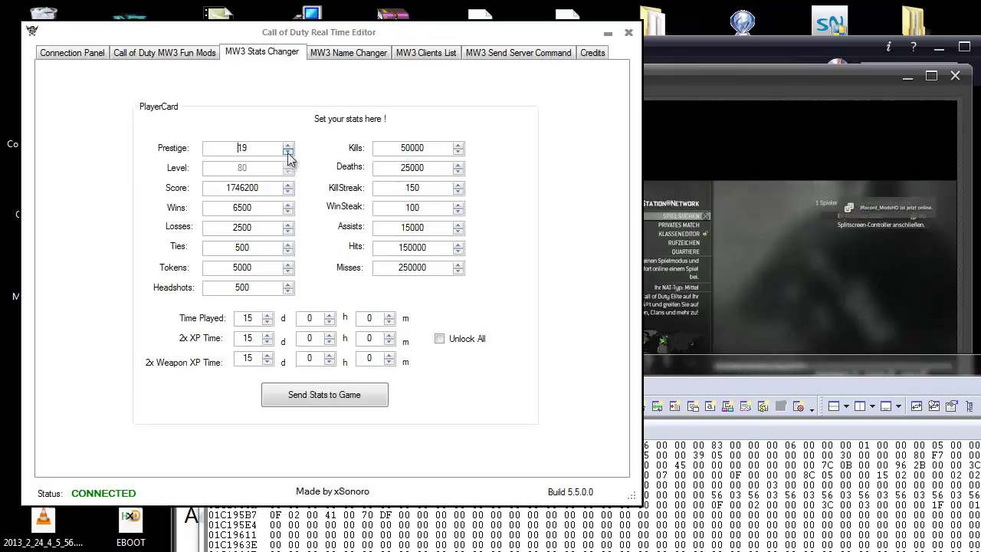
{"action": "left_click", "coordinate": [439, 340]}
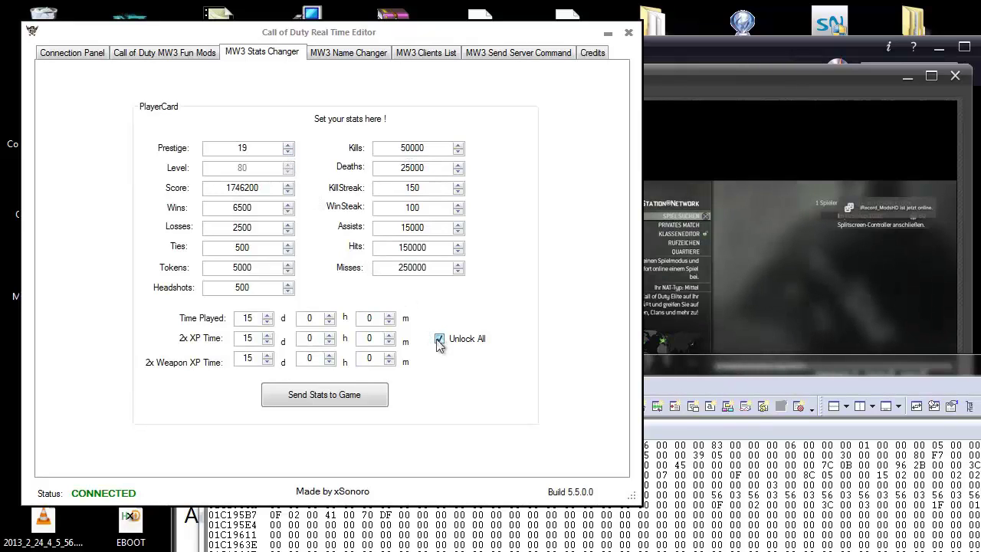
{"action": "left_click", "coordinate": [339, 399]}
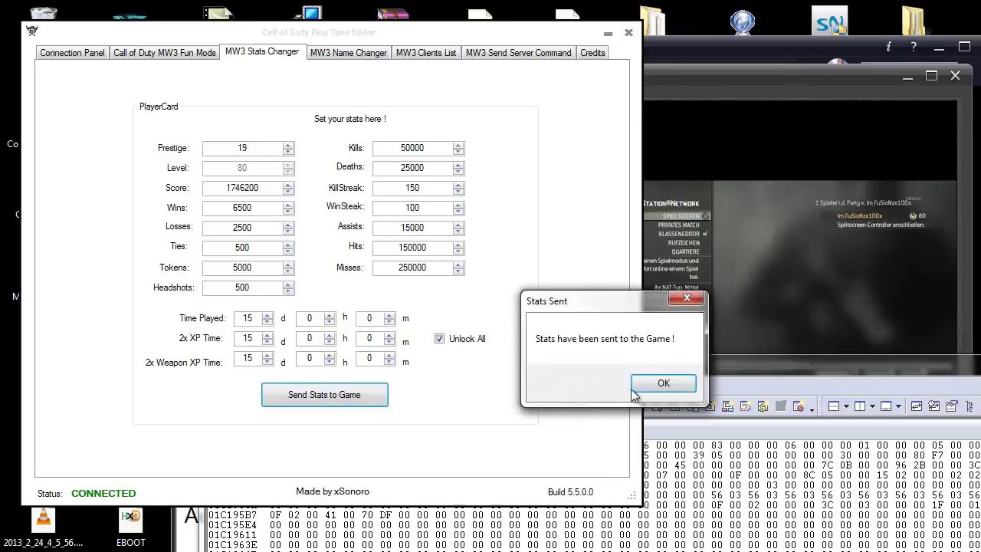
{"action": "left_click", "coordinate": [657, 385]}
Apply the pre-made Haxor model as the MW3 party name.
{"action": "left_click", "coordinate": [346, 55]}
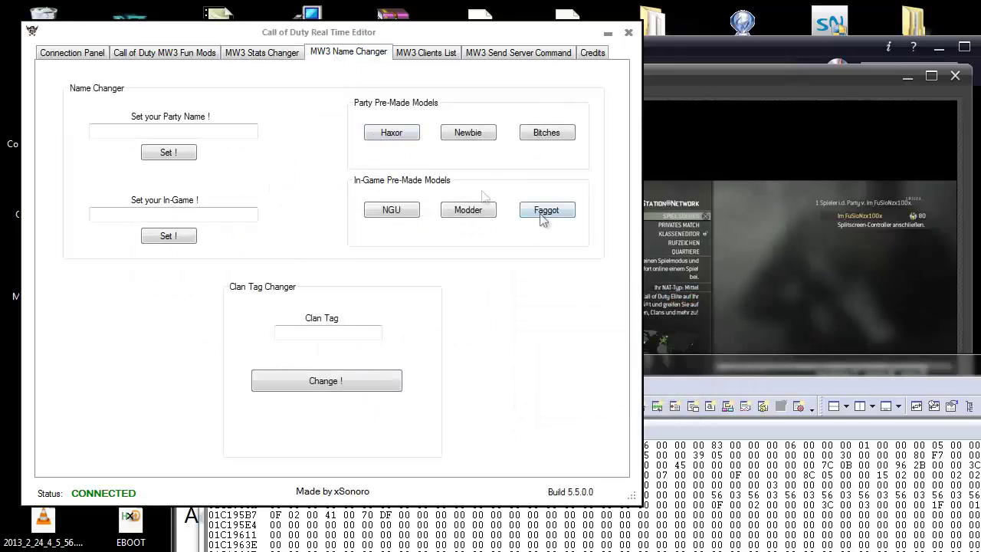
{"action": "left_click", "coordinate": [395, 138]}
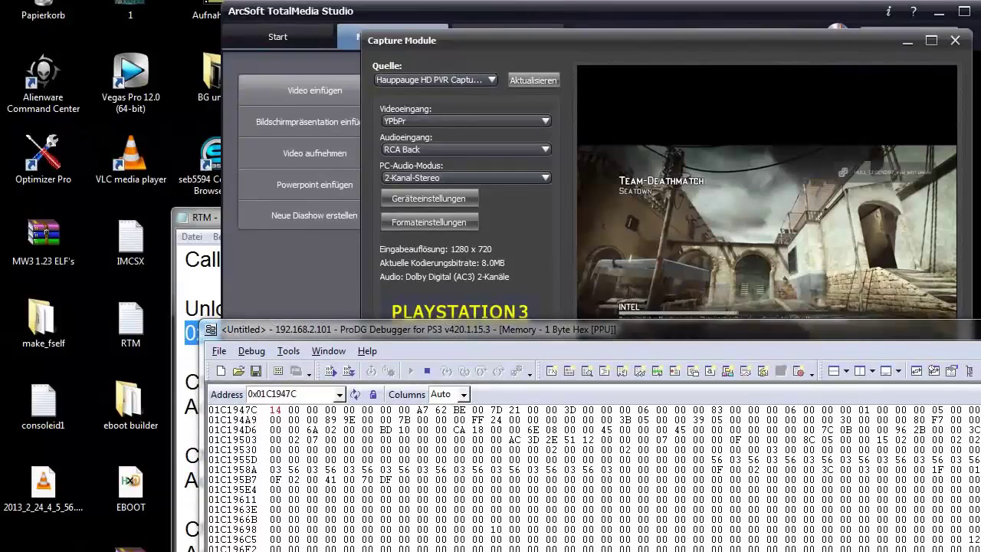
Return to Call of Duty Real Time Editor and try to connect to the debugging station at 192.168.2.101.
{"action": "key", "text": "alt+Tab"}
{"action": "double_click", "coordinate": [365, 260]}
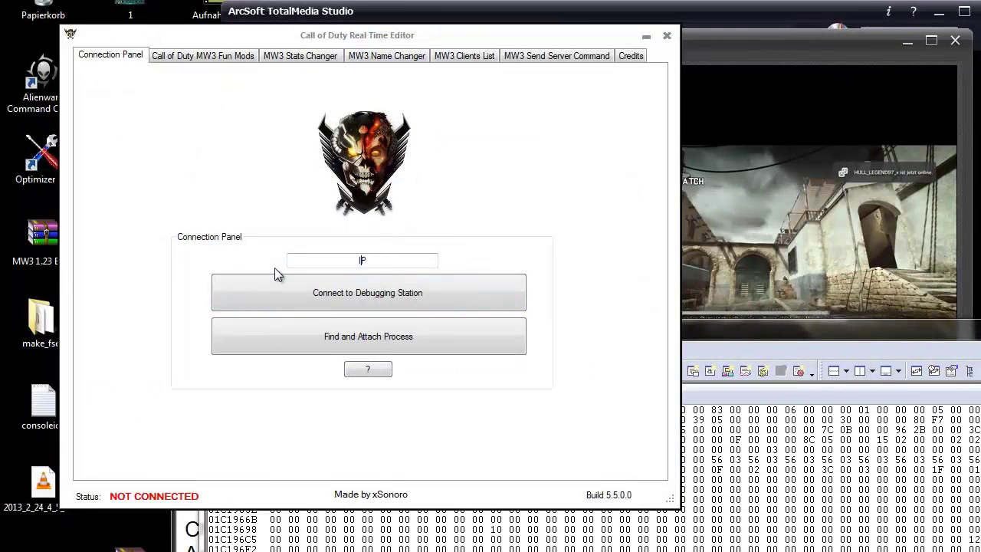
{"action": "key", "text": "BackSpace"}
{"action": "key", "text": "BackSpace"}
{"action": "type", "text": "192.1"}
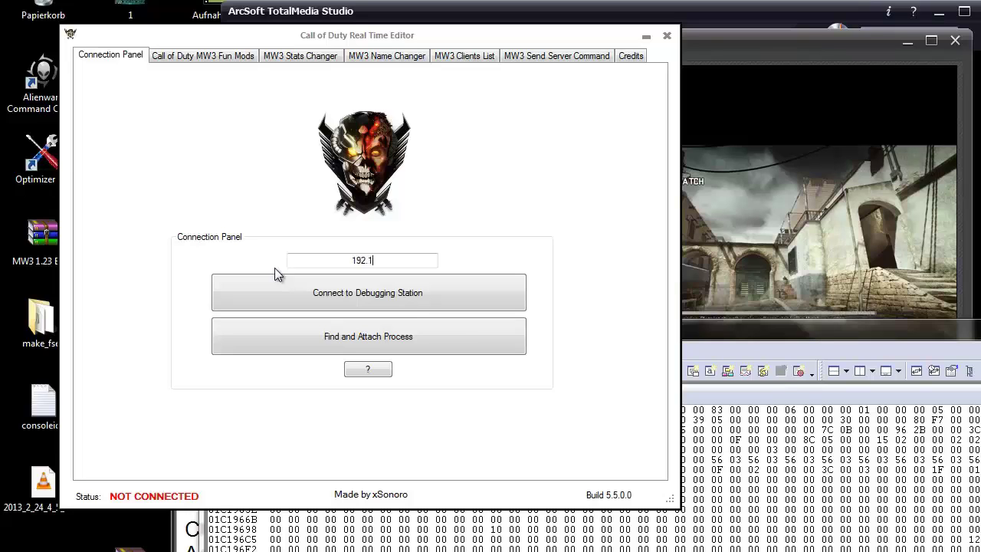
{"action": "type", "text": "68.2.101"}
{"action": "left_click", "coordinate": [279, 285]}
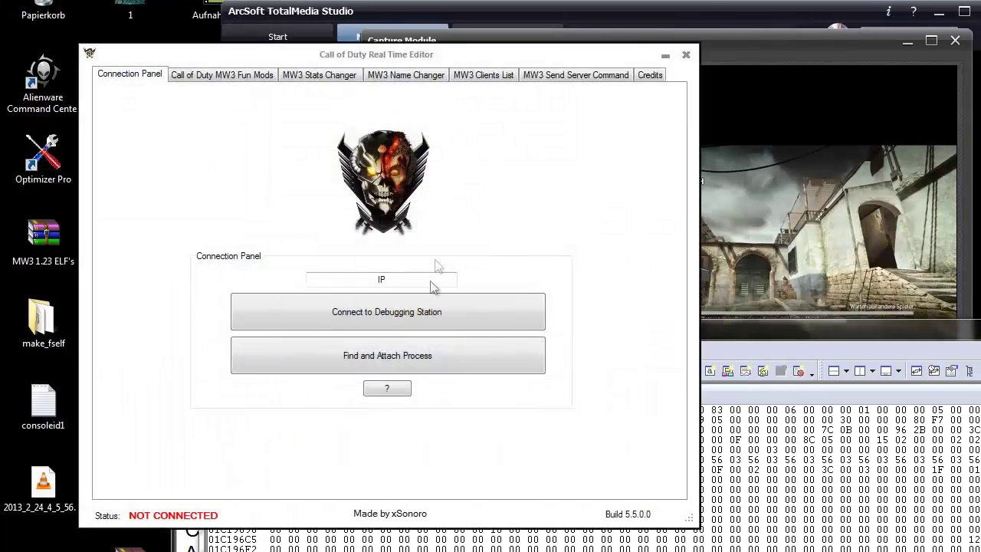
Enter 192.168.2.101 as the console IP again, connect to the debugging station and attach the game process.
{"action": "left_click", "coordinate": [410, 285]}
{"action": "type", "text": "192.168.2.101"}
{"action": "left_click", "coordinate": [474, 318]}
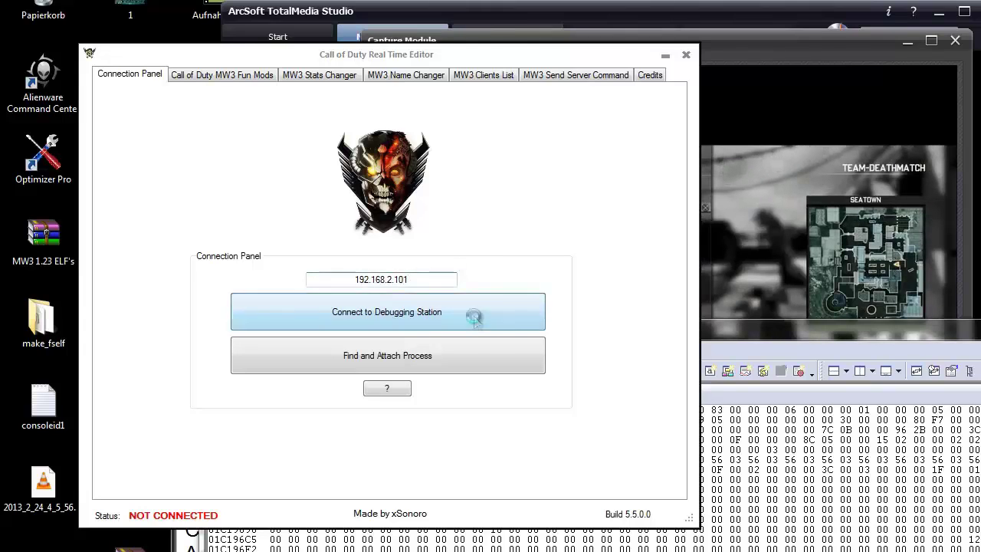
{"action": "left_click", "coordinate": [667, 354]}
{"action": "left_click", "coordinate": [534, 361]}
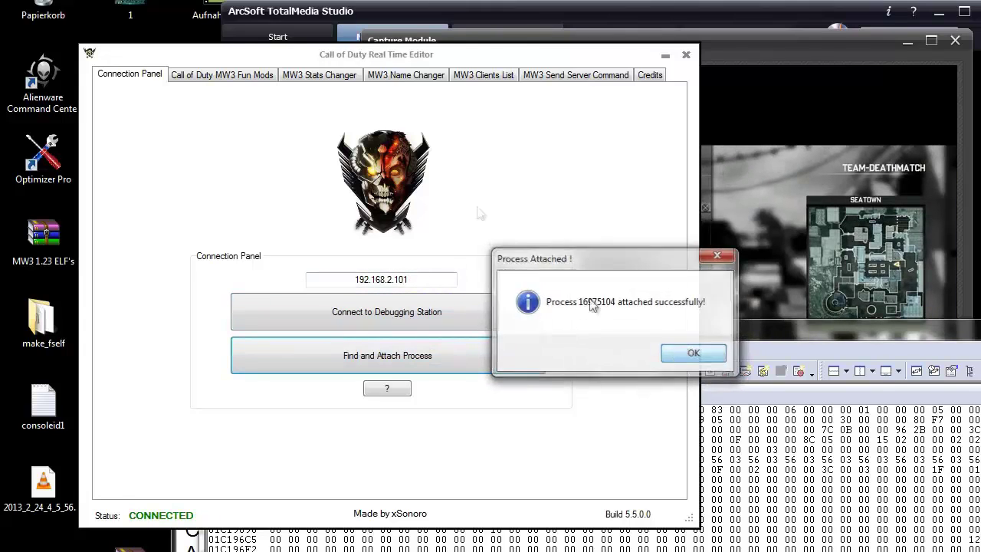
{"action": "key", "text": "Return"}
Enable God Mode for the host only and turn Pro Mod on in the MW3 fun mods.
{"action": "left_click", "coordinate": [221, 74]}
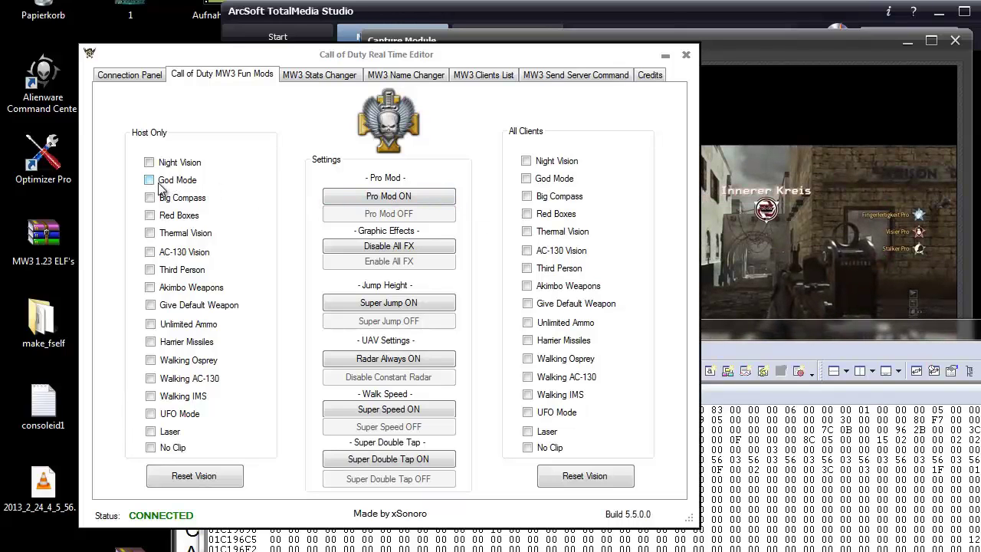
{"action": "left_click", "coordinate": [160, 187]}
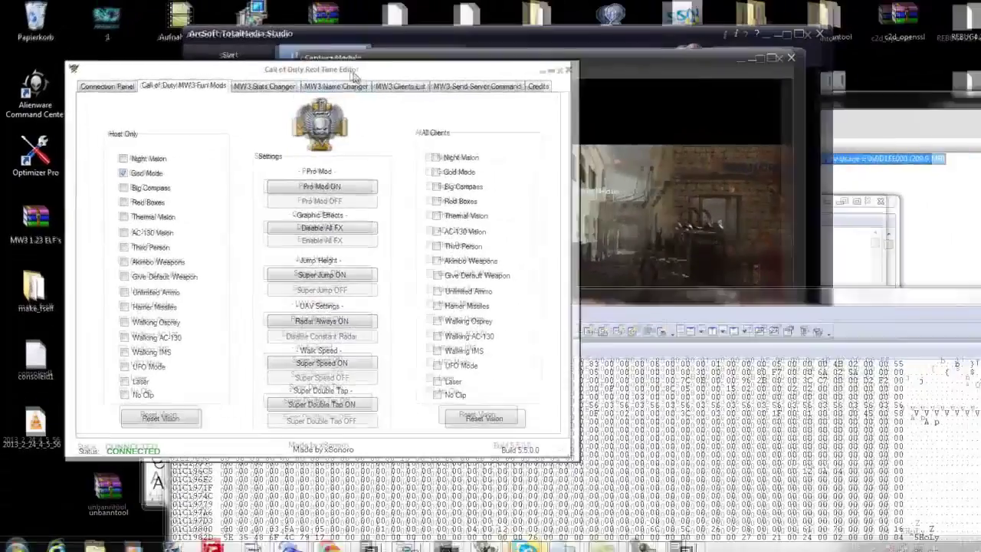
{"action": "left_click_drag", "start_coordinate": [420, 57], "coordinate": [796, 308]}
{"action": "left_click", "coordinate": [774, 420]}
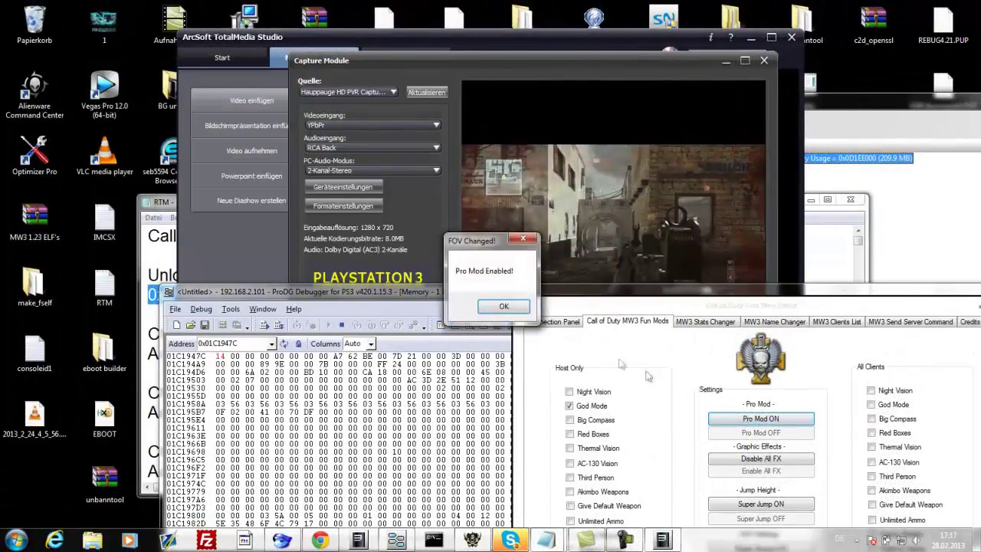
{"action": "left_click", "coordinate": [504, 305]}
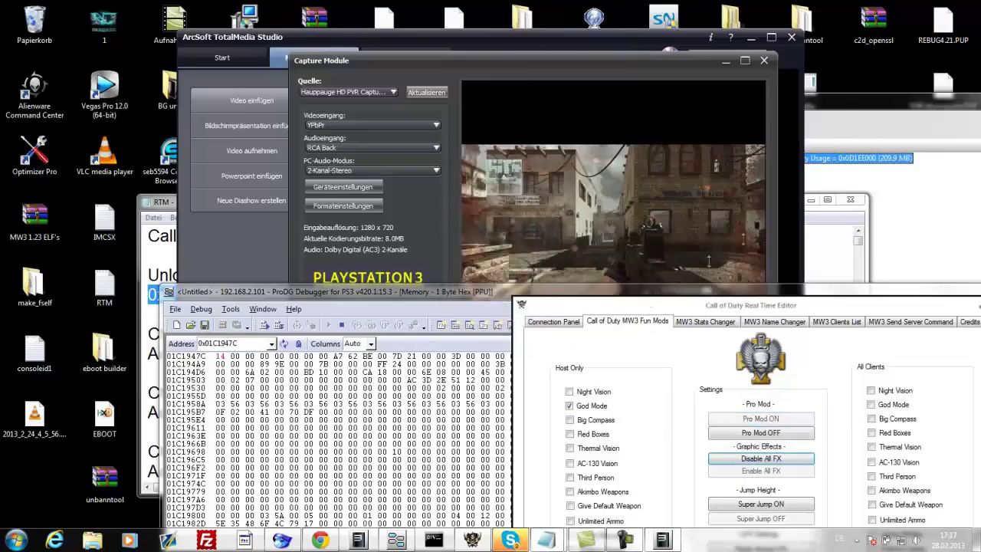
Move the ProDG Debugger window aside and close it.
{"action": "left_click_drag", "start_coordinate": [337, 291], "coordinate": [550, 260]}
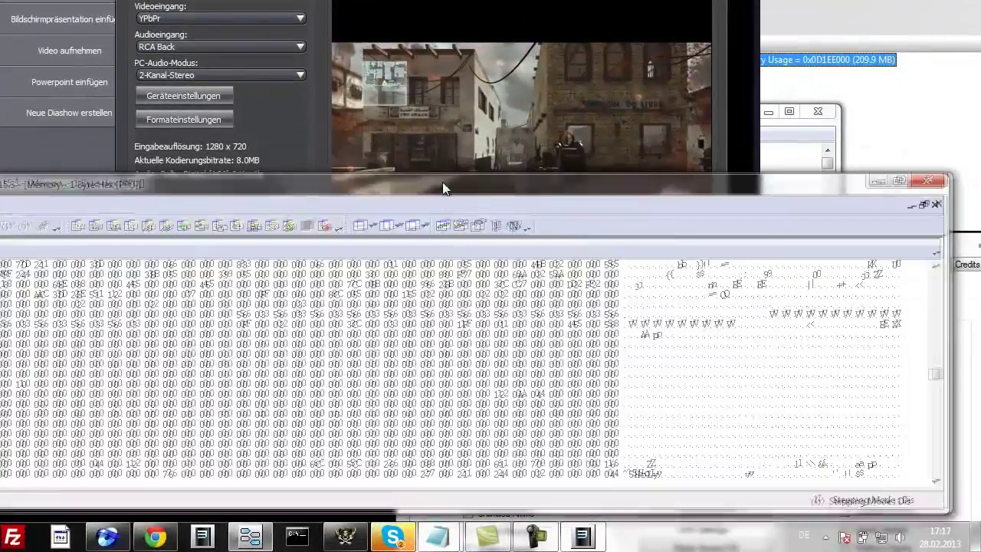
{"action": "left_click", "coordinate": [928, 181]}
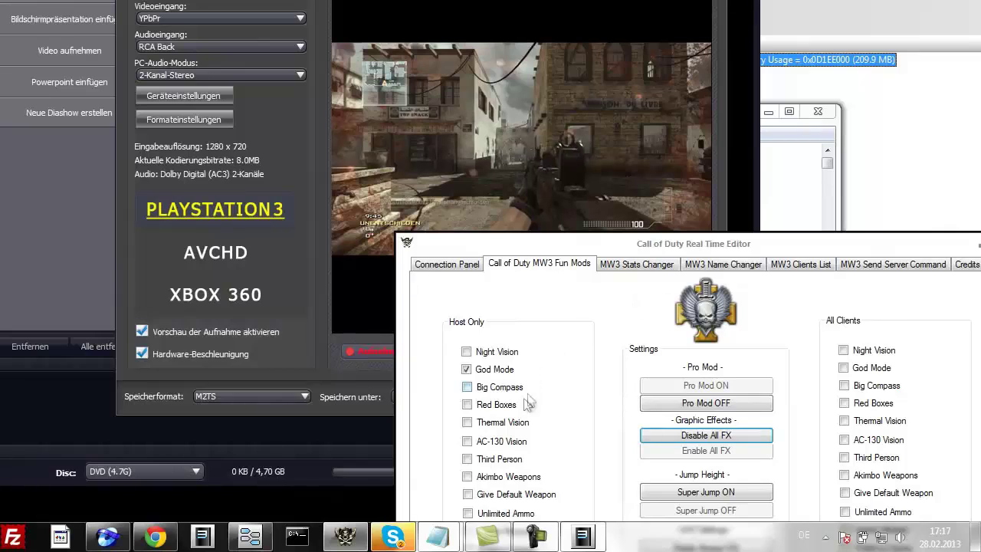
Try Red Boxes for the host and switch off both Red Boxes and No Clip.
{"action": "left_click", "coordinate": [490, 408]}
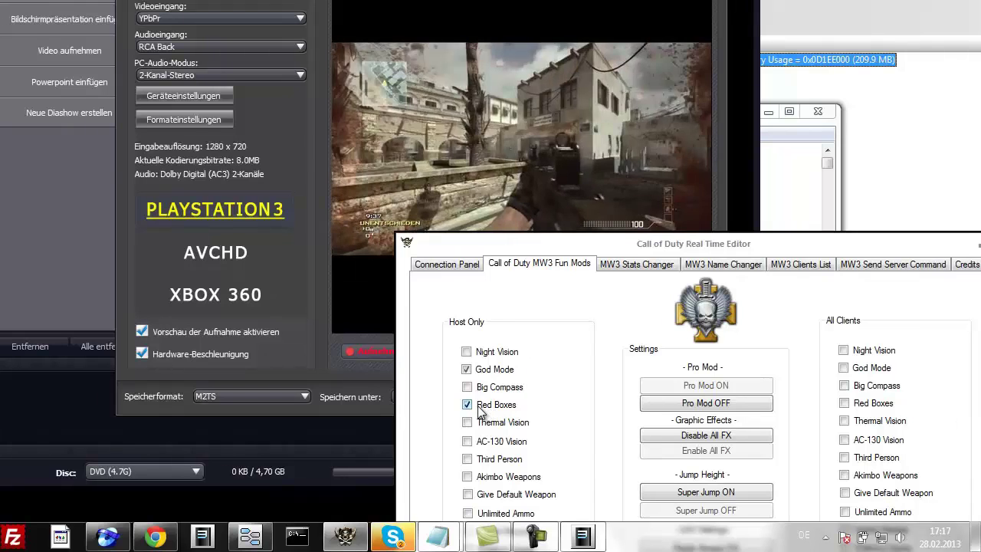
{"action": "left_click", "coordinate": [480, 410]}
{"action": "left_click_drag", "start_coordinate": [581, 249], "coordinate": [591, 110]}
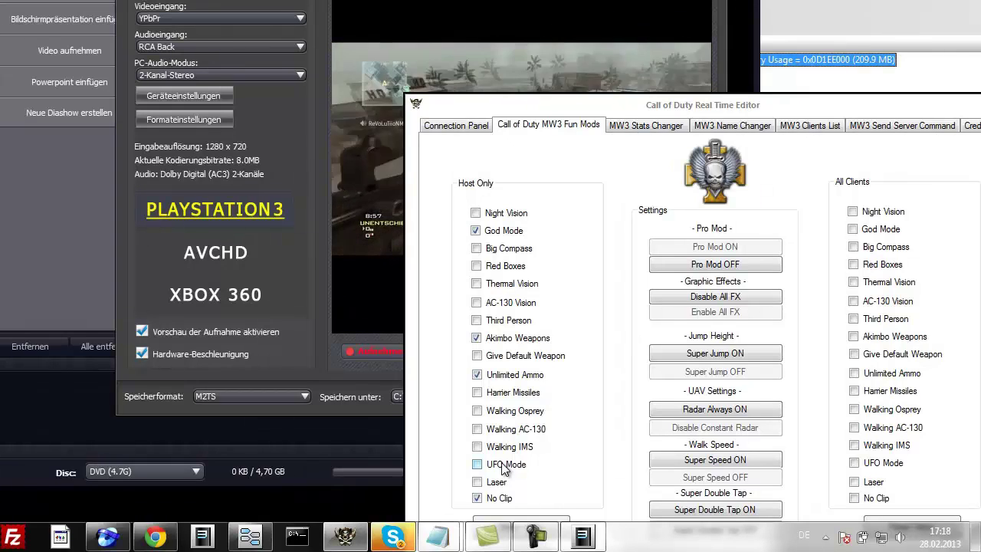
{"action": "left_click", "coordinate": [480, 496]}
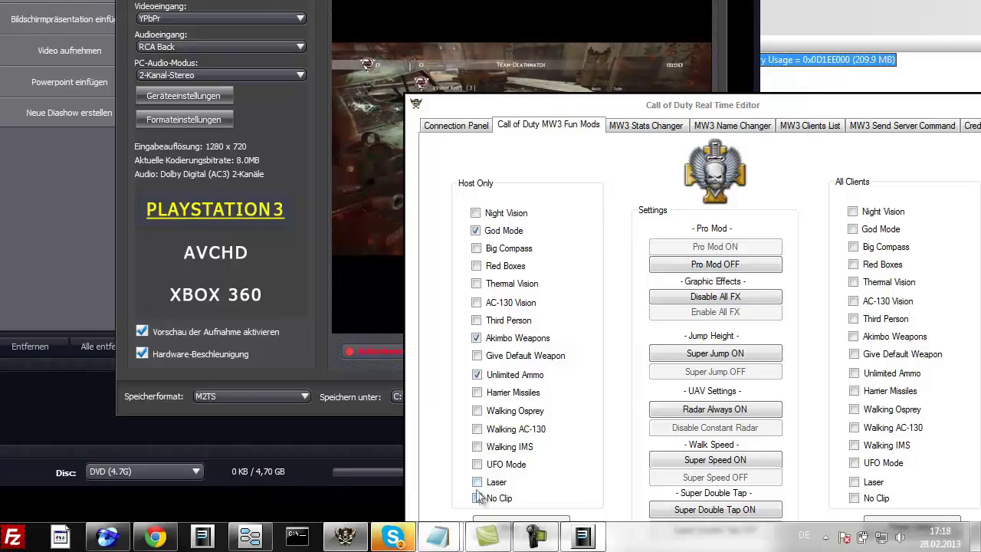
{"action": "mouse_move", "coordinate": [577, 541]}
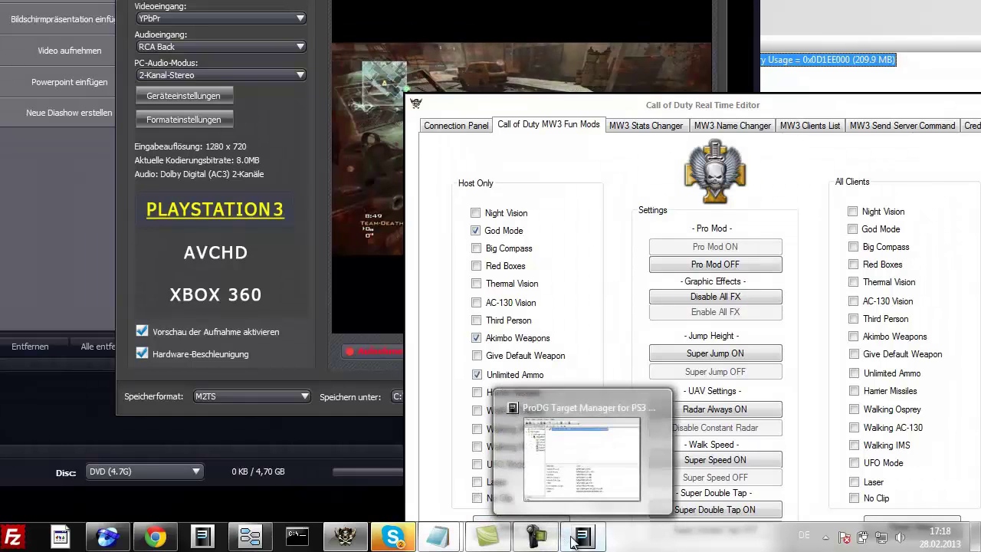
{"action": "key", "text": "alt+Tab"}
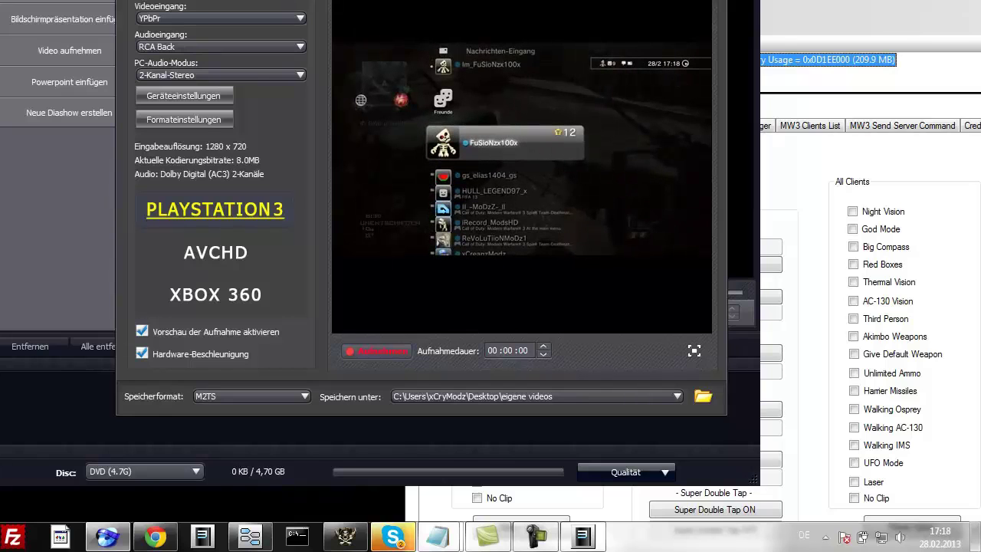
{"action": "mouse_move", "coordinate": [444, 540]}
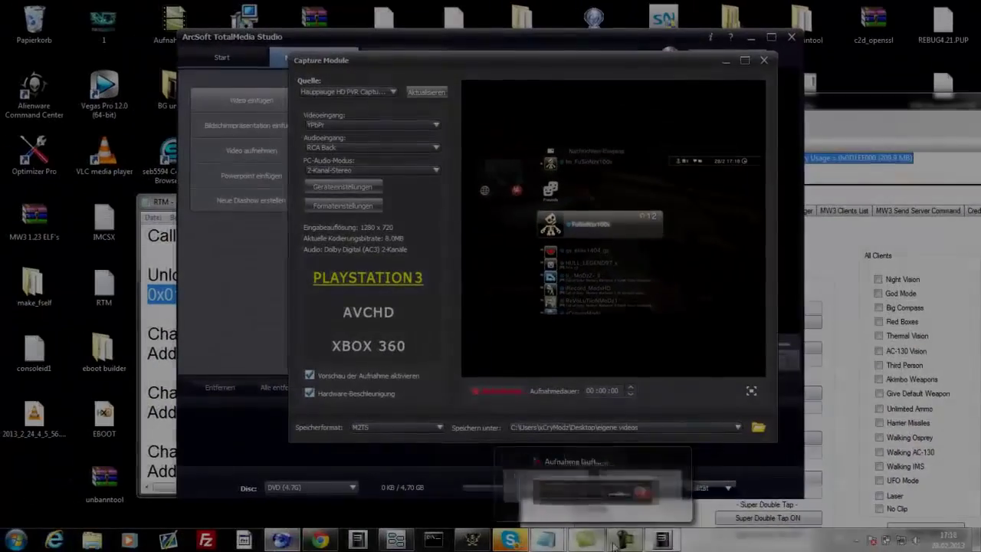
{"action": "left_click", "coordinate": [859, 539]}
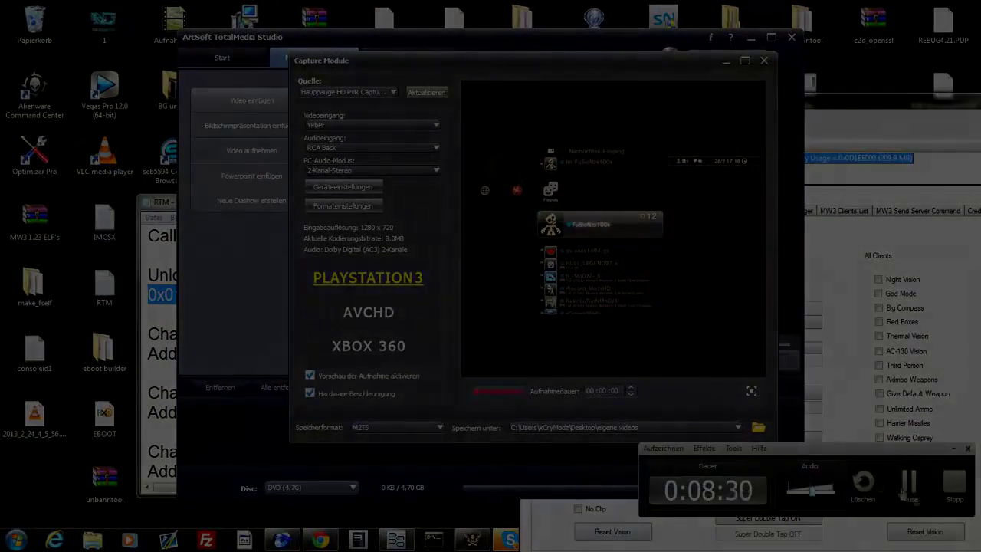